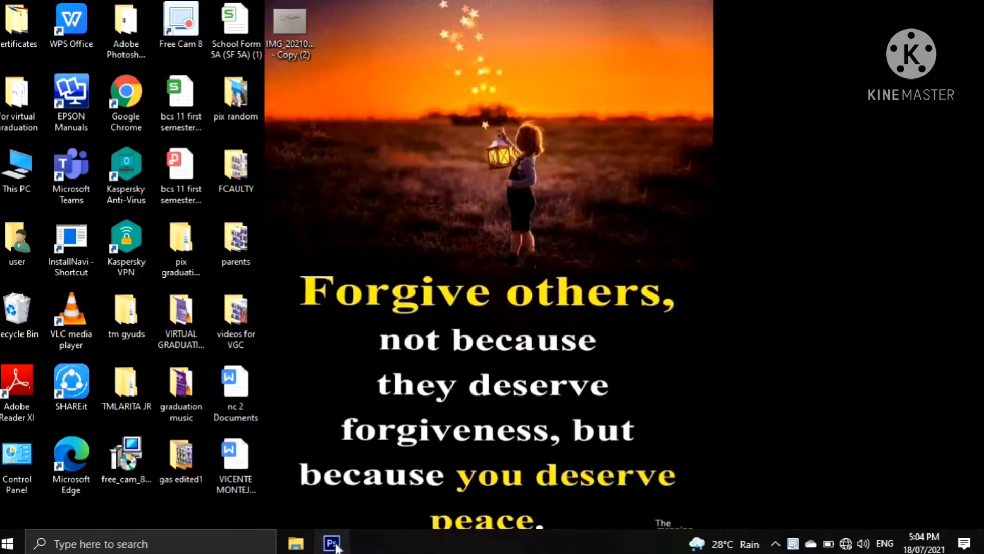
- Bring Photoshop to the front, showing the blank Untitled-1 document
click(332, 543)
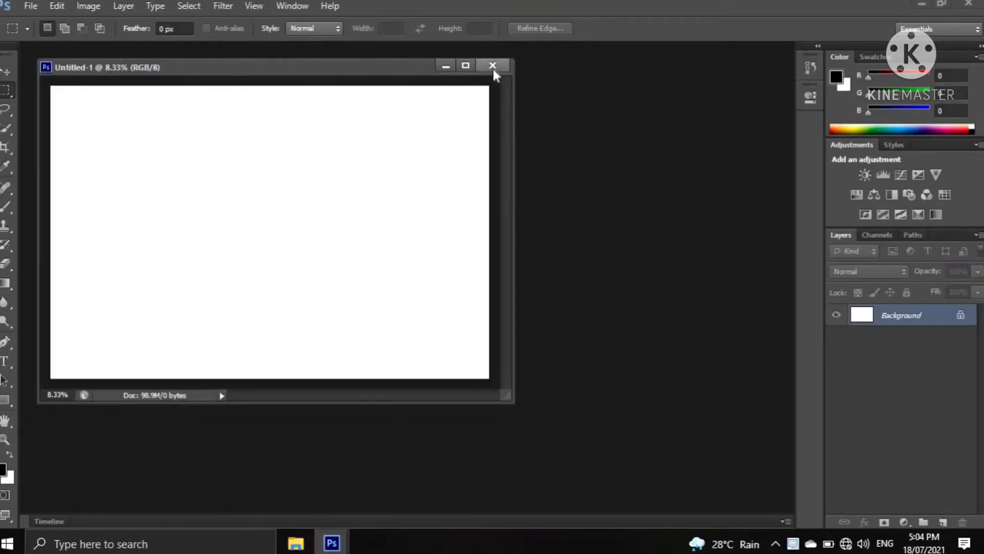
- Close the blank Untitled-1 canvas and start a new document
click(493, 69)
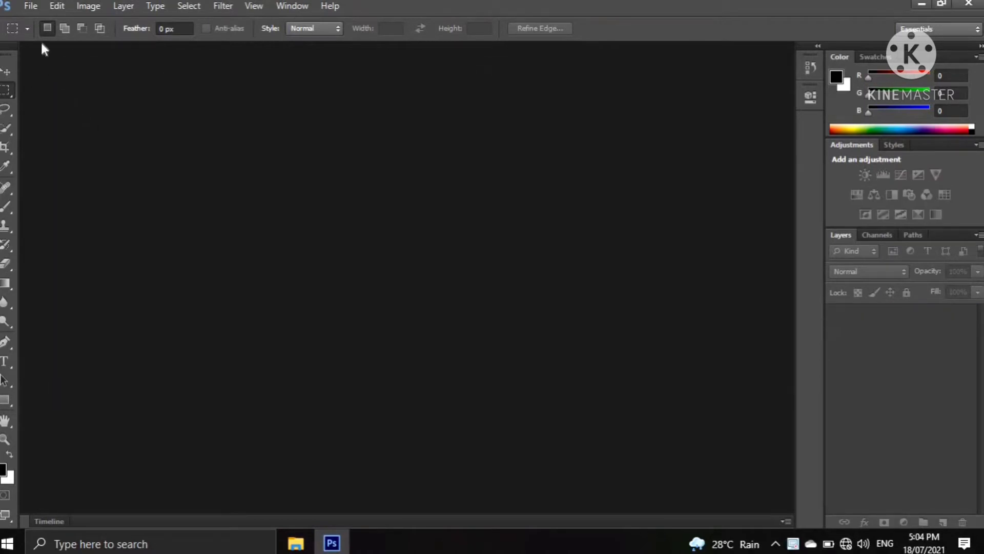
click(31, 6)
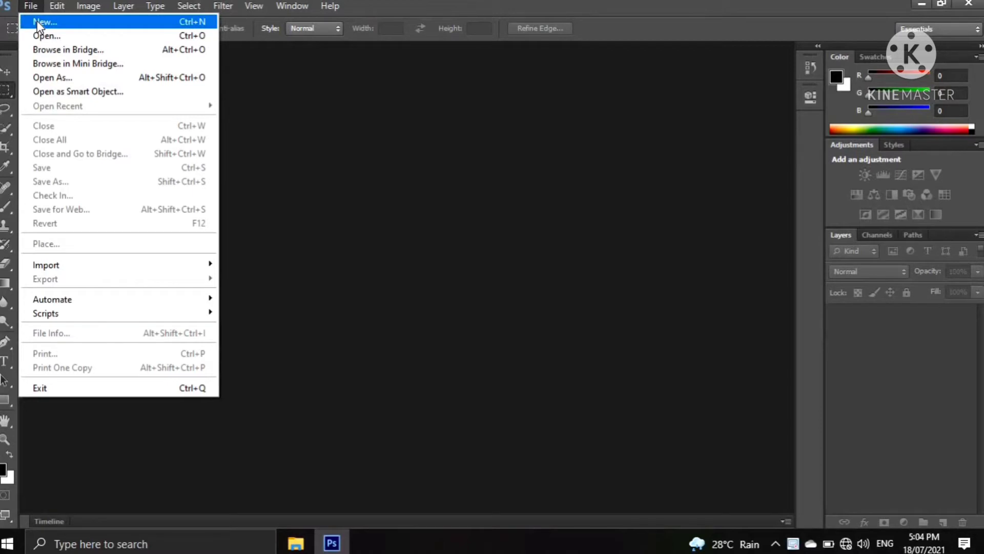
click(37, 23)
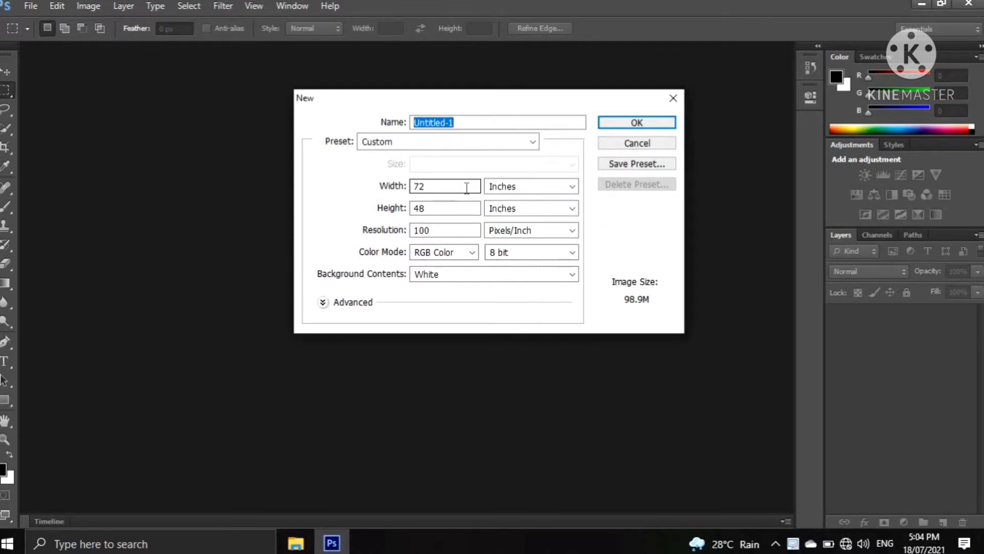
- Set the new document's width to 36 and height to 24 inches
drag(467, 187, 356, 189)
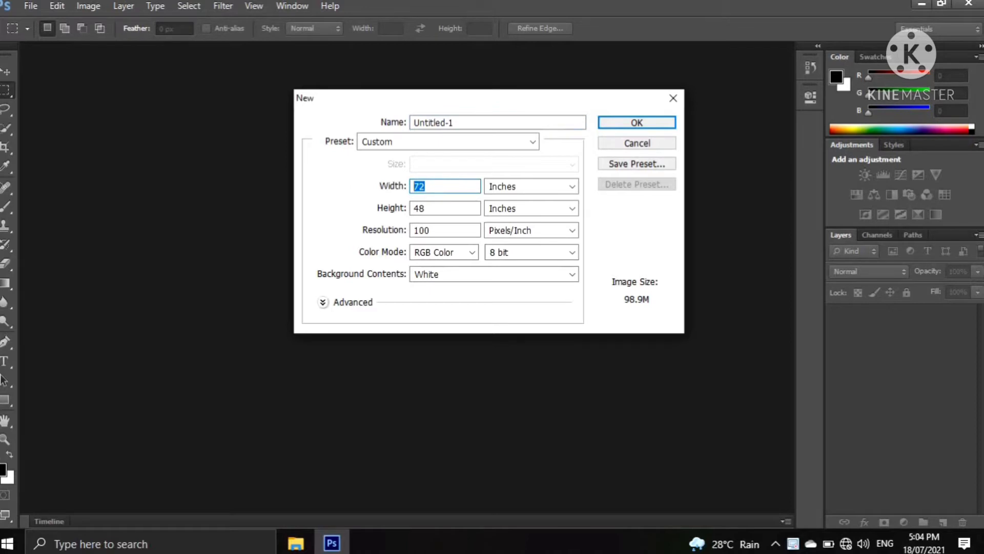
text(36)
click(442, 211)
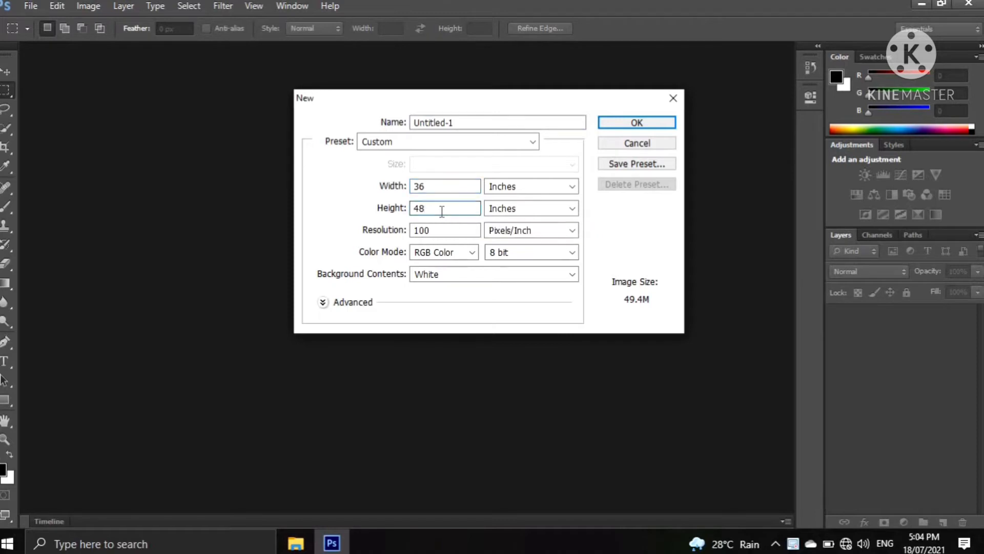
drag(442, 210, 392, 211)
text(2)
text(4)
- Keep Inches for width and Pixels/Inch for resolution
click(577, 188)
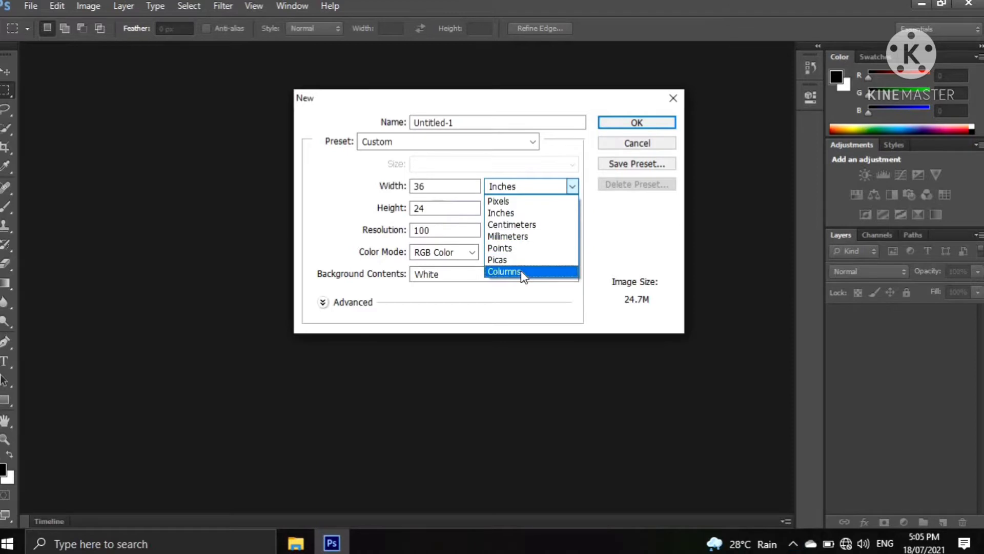
click(536, 216)
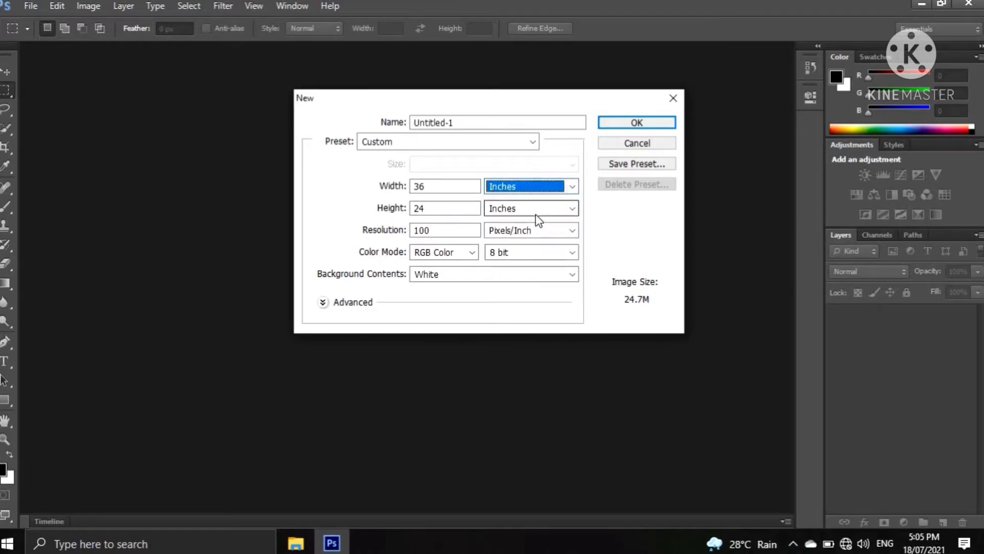
click(572, 231)
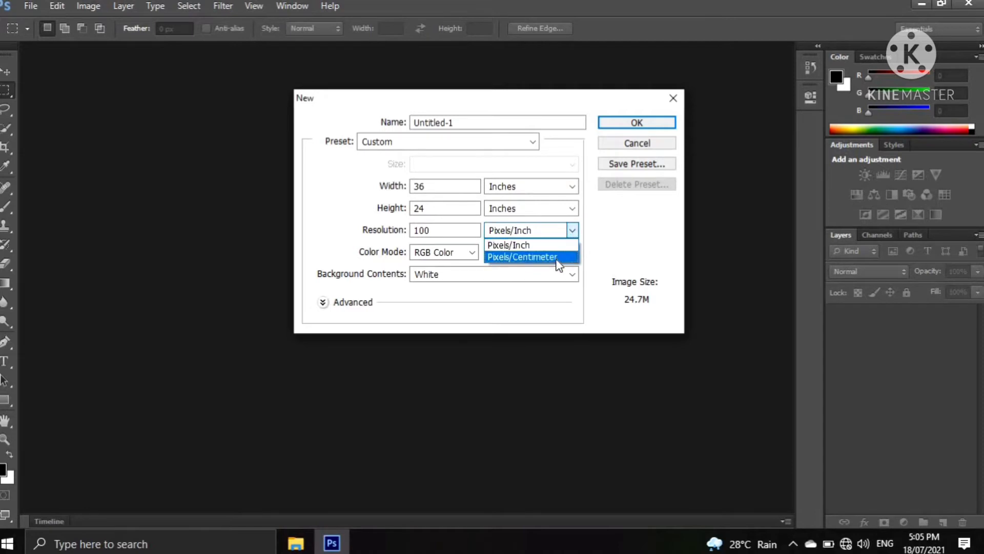
click(543, 247)
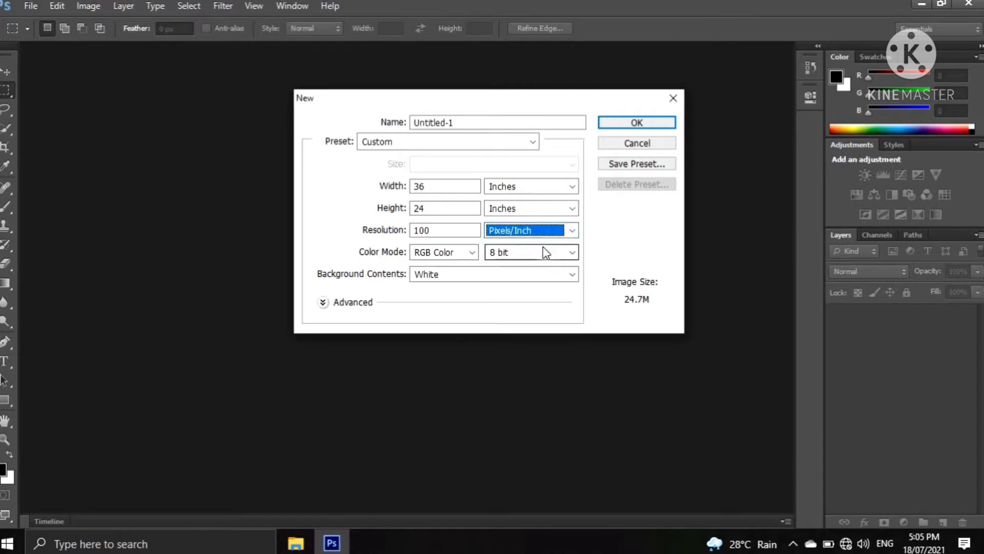
- Set resolution to 100 pixels/inch and create the 36 × 24 inch canvas
click(455, 231)
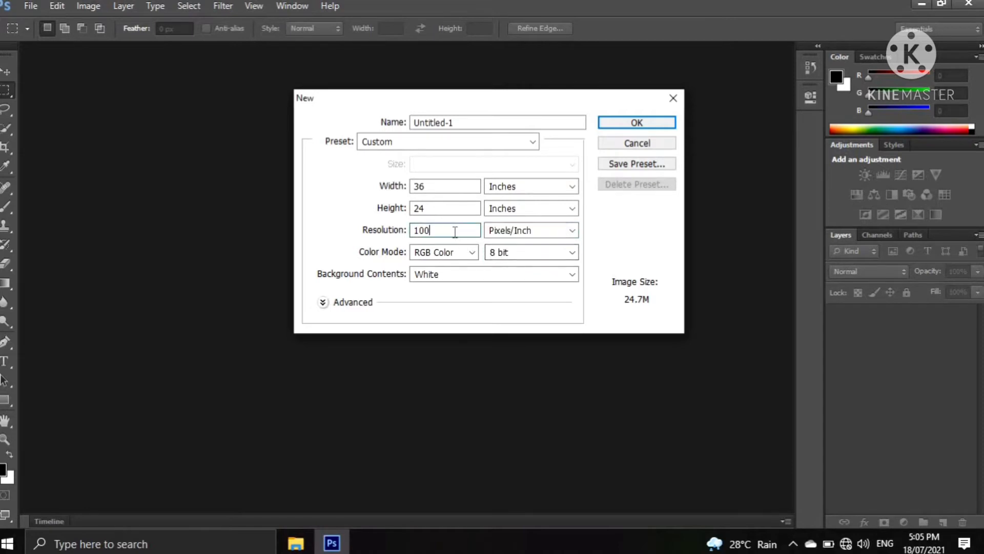
drag(455, 231, 327, 239)
text(7)
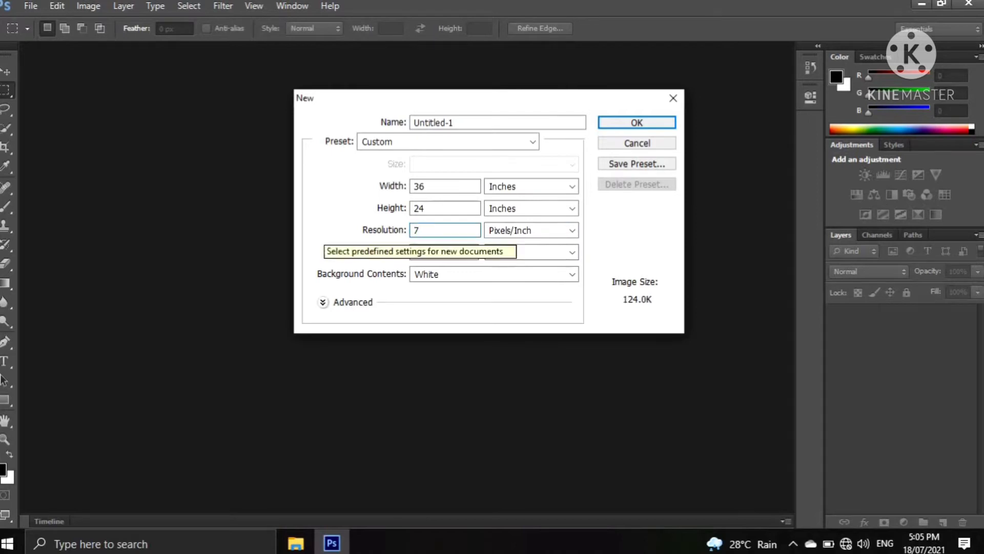
text(2)
drag(425, 232, 411, 238)
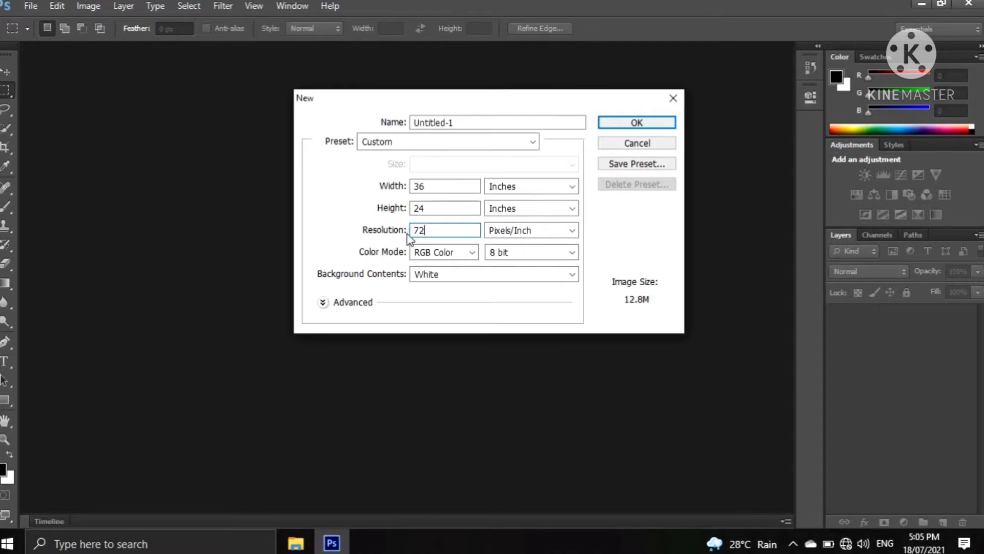
text(100)
click(637, 123)
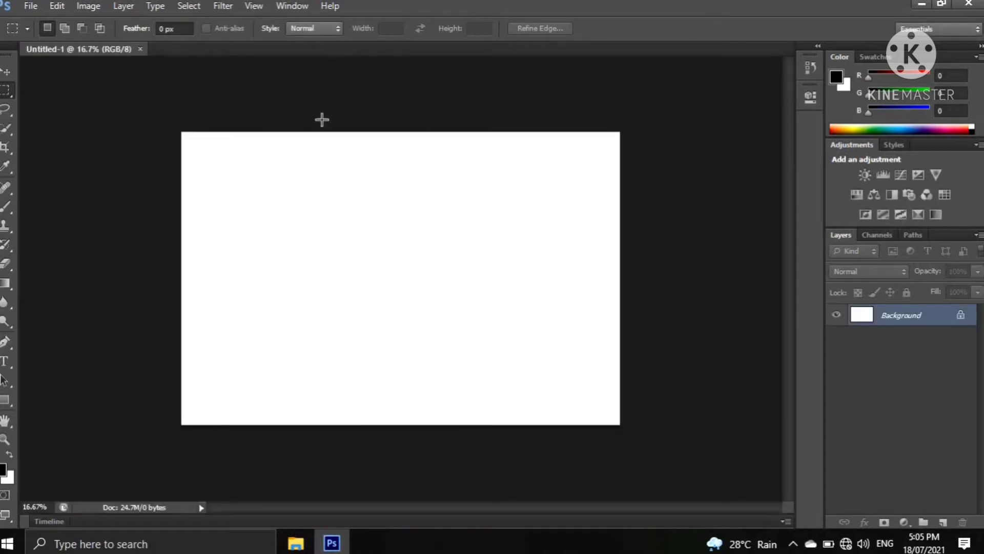
- Float the canvas in an enlarged window and rotate it 90° into portrait
drag(116, 51, 163, 83)
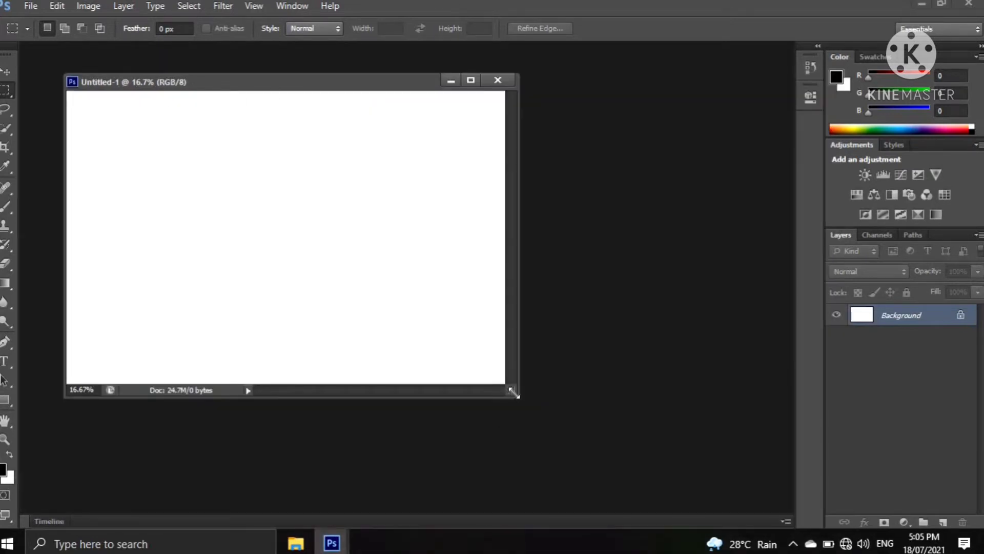
drag(512, 390, 582, 423)
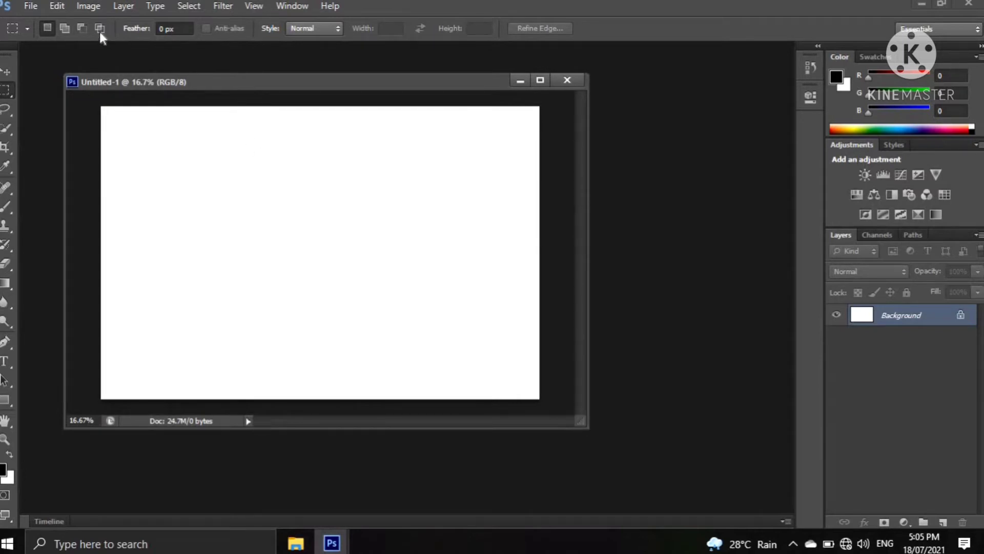
click(90, 7)
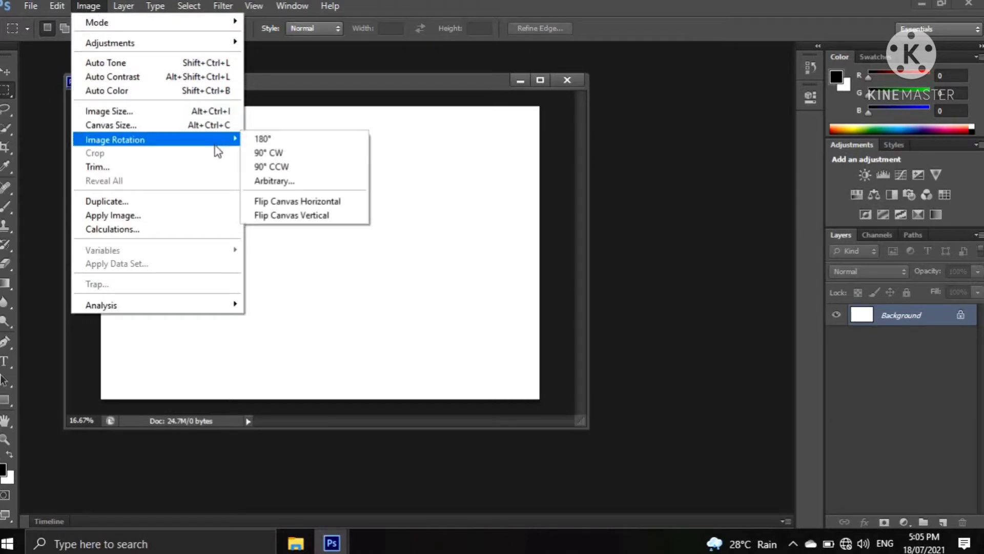
mouse_move(115, 140)
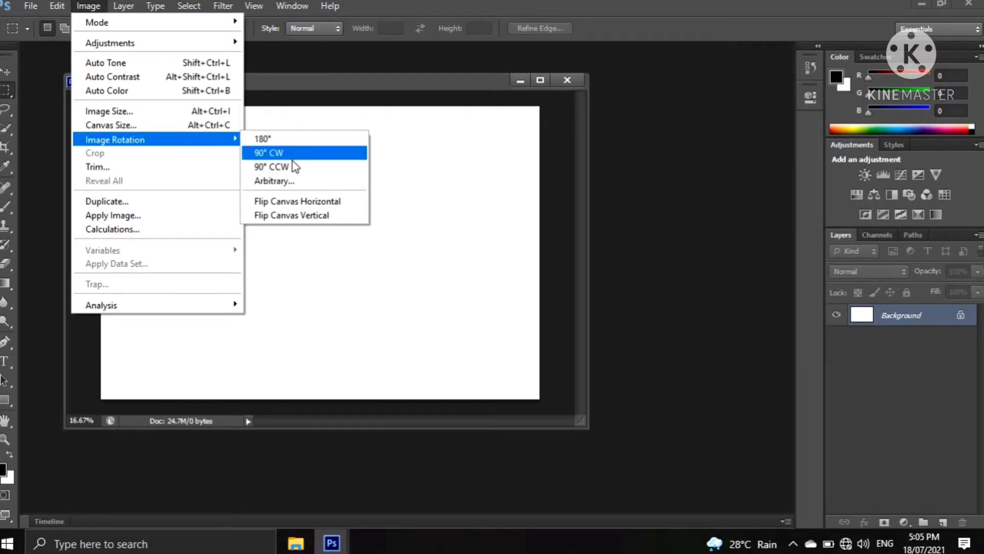
click(295, 166)
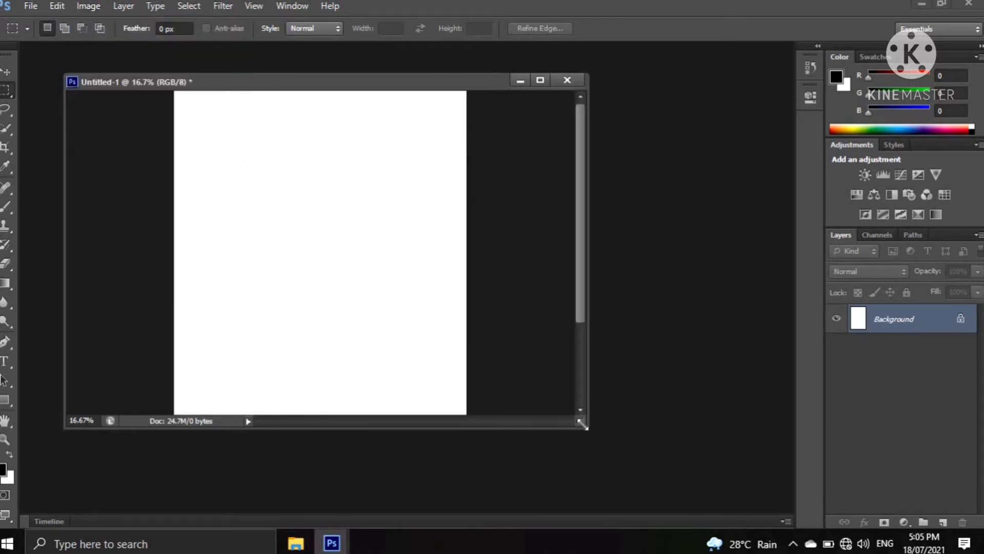
drag(582, 423, 690, 505)
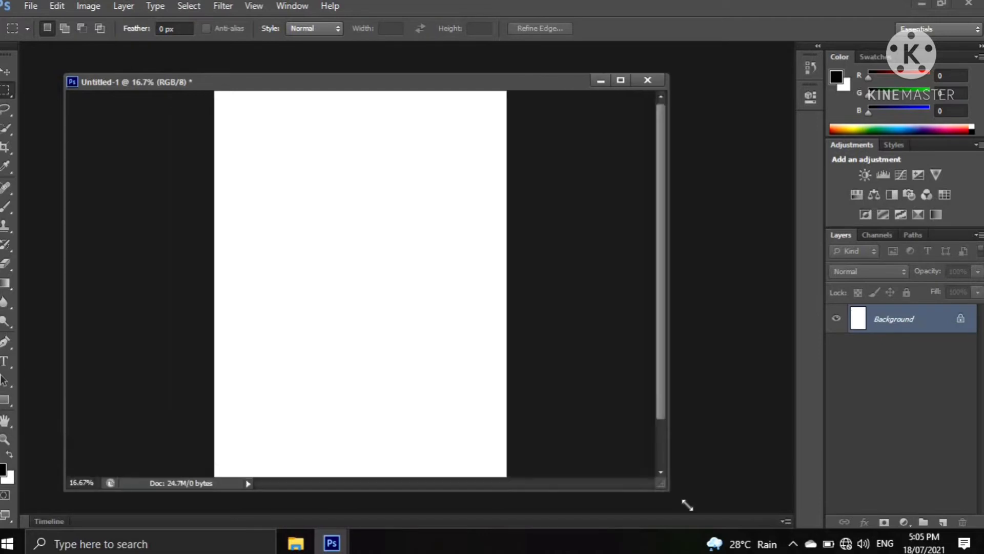
- Show the Navigator panel and dock it with the other panels
click(281, 8)
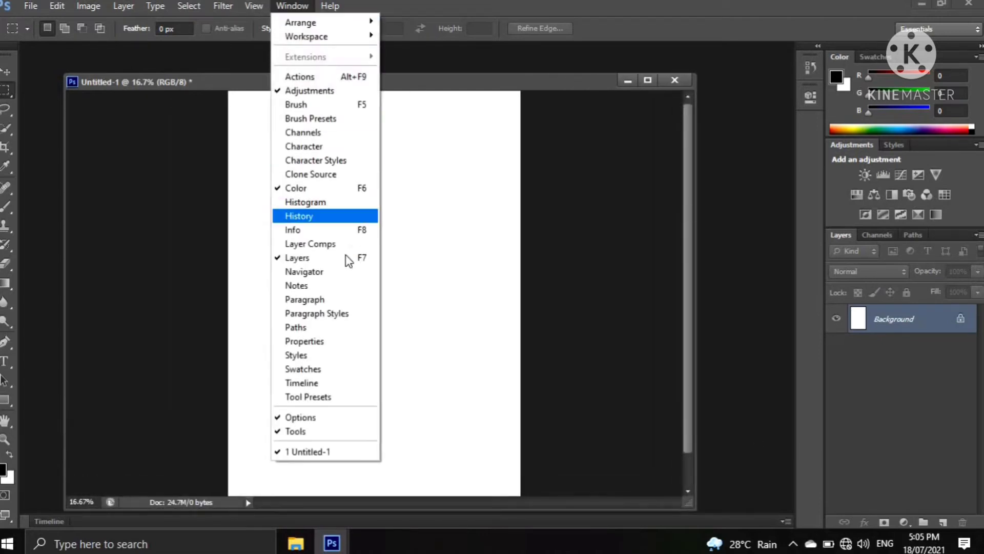
click(333, 278)
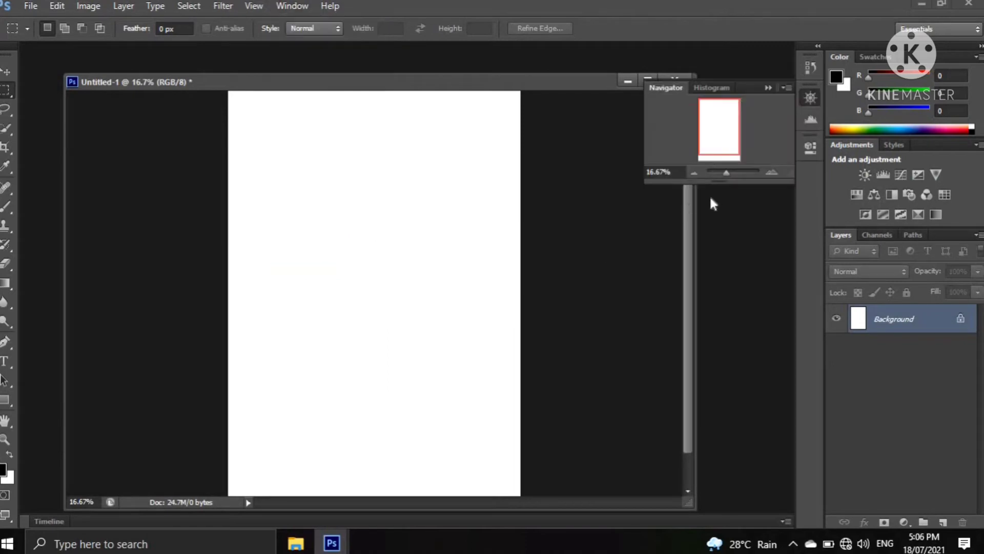
drag(727, 174, 725, 175)
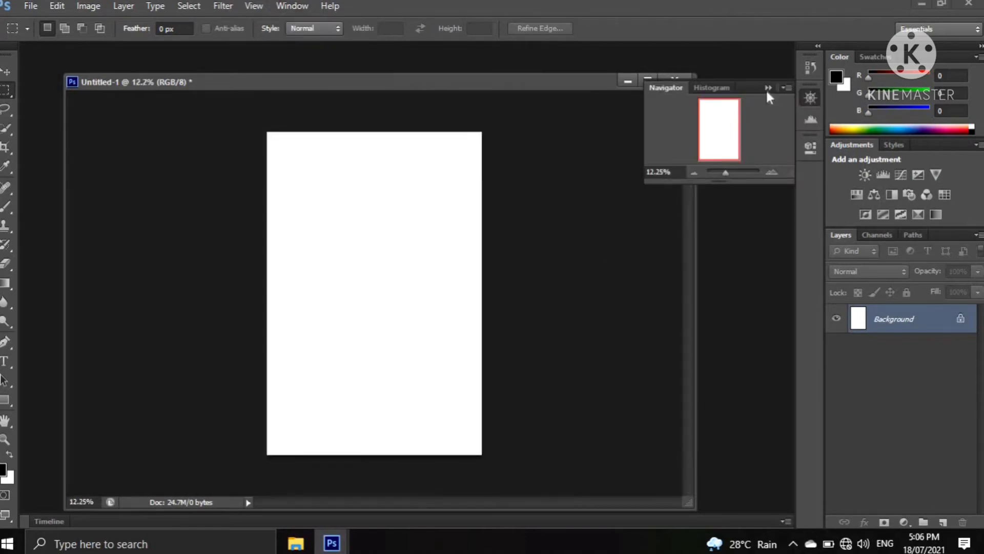
drag(752, 85, 910, 59)
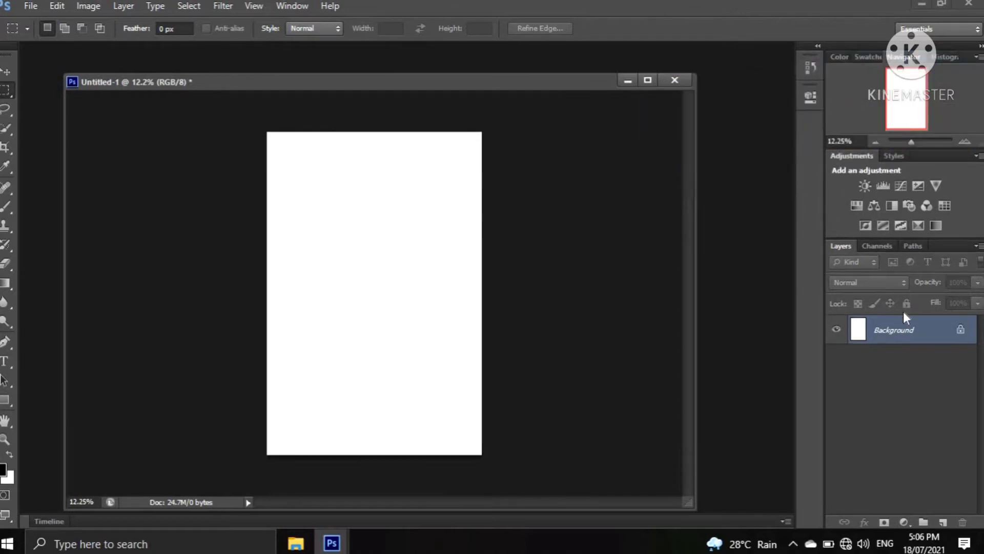
- Unlock the Background as Layer 0 and close the document
double_click(903, 334)
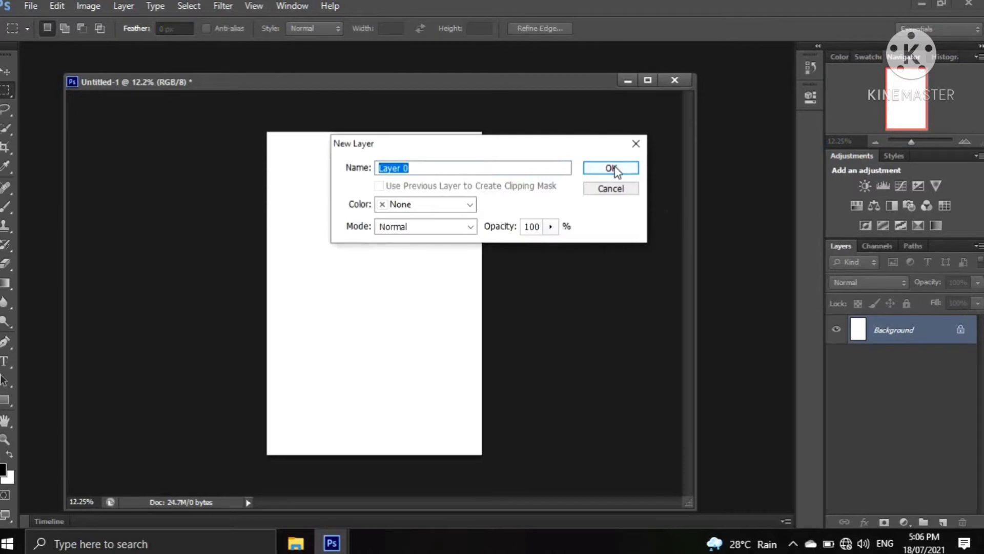
click(615, 167)
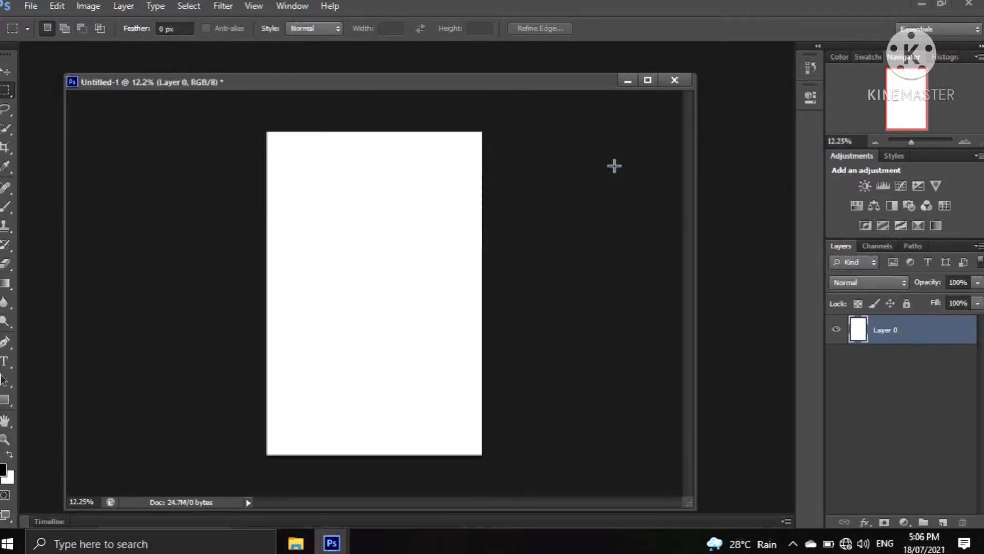
click(682, 80)
- Discard the old canvas unsaved and begin a new document 48 inches high
click(514, 215)
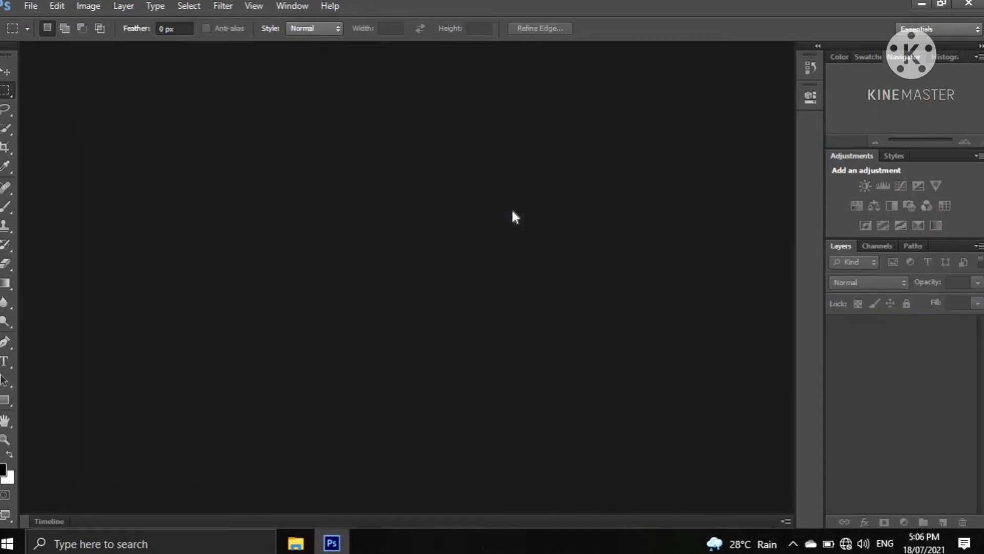
click(32, 8)
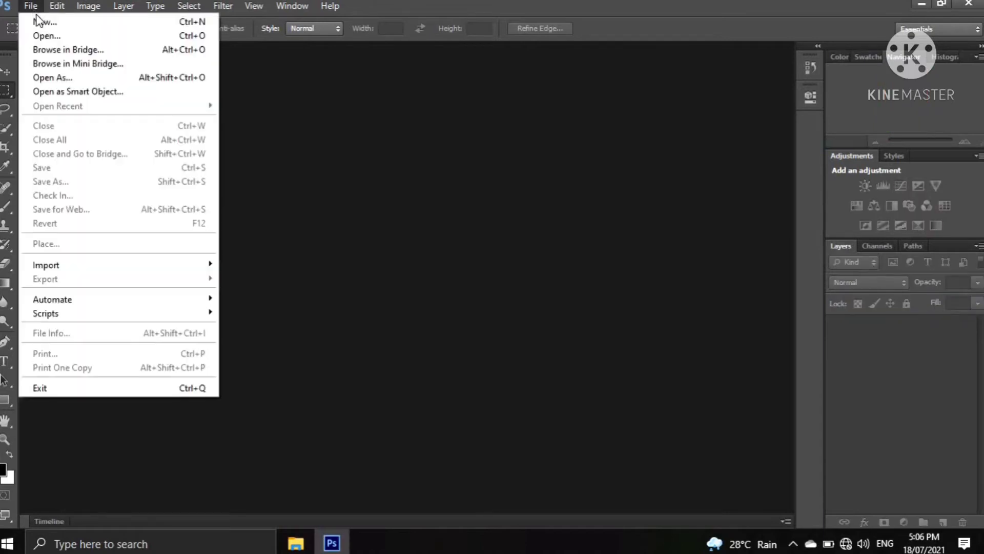
click(38, 23)
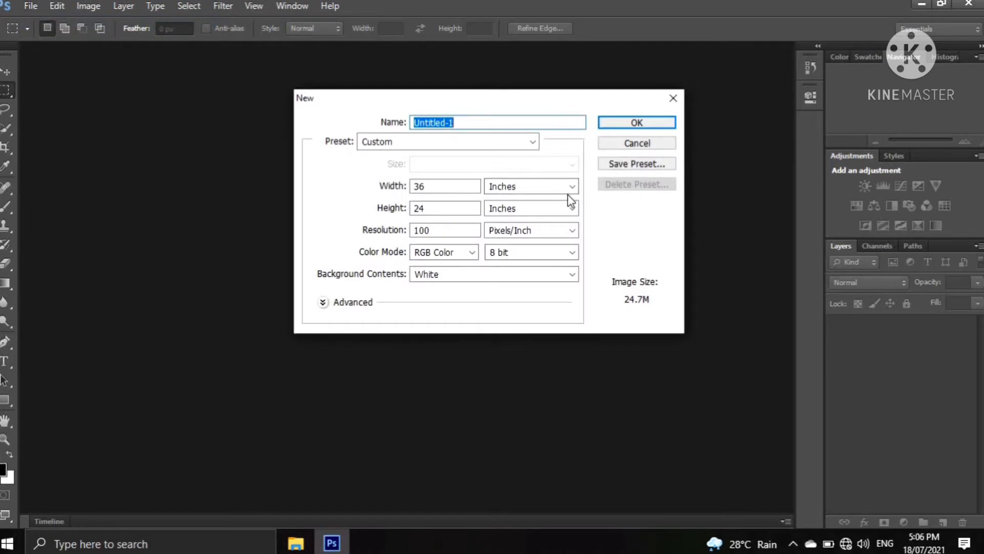
click(448, 185)
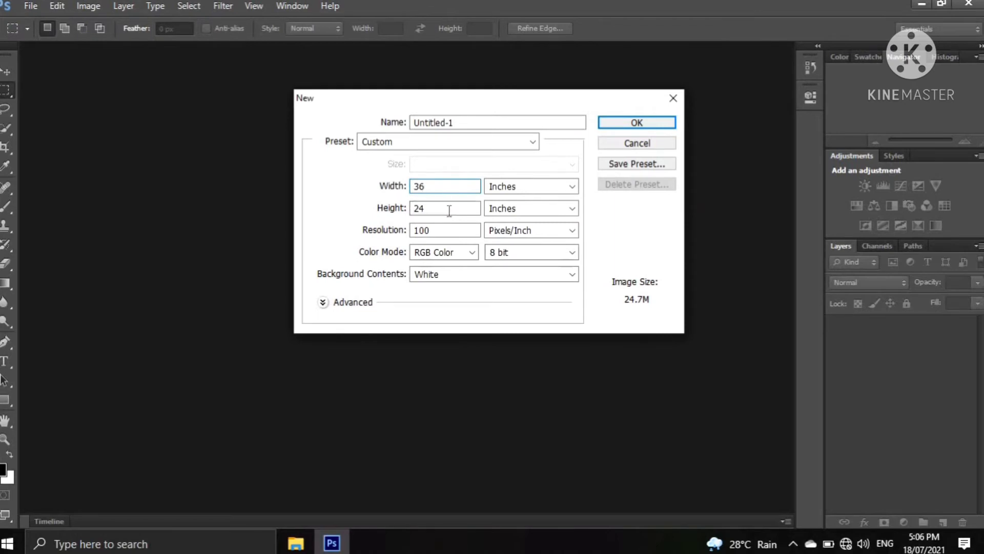
click(449, 210)
click(405, 208)
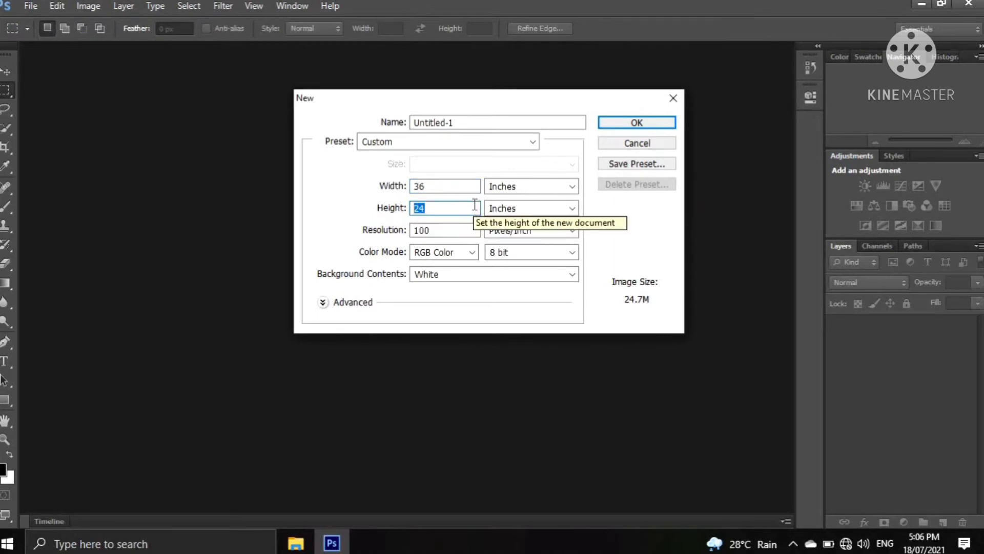
text(4)
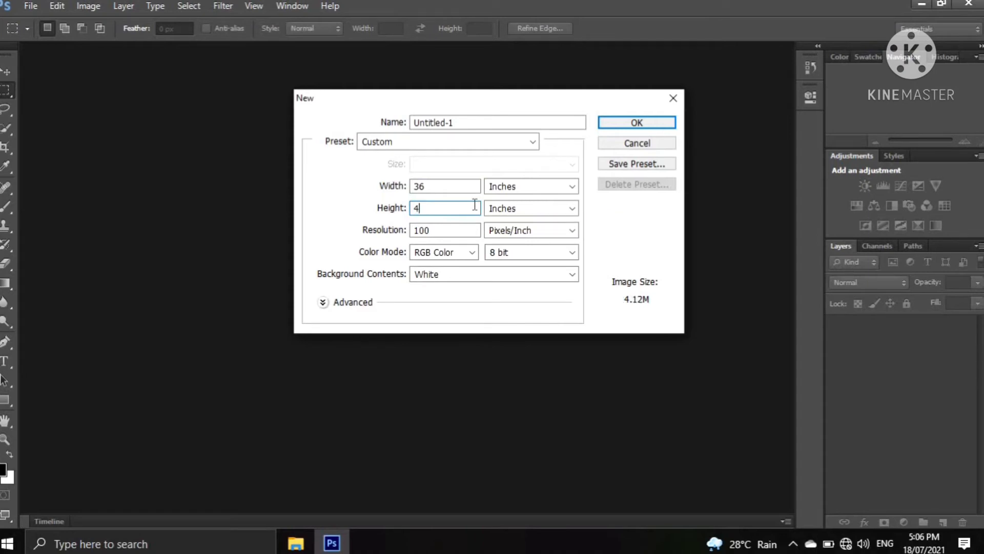
text(8)
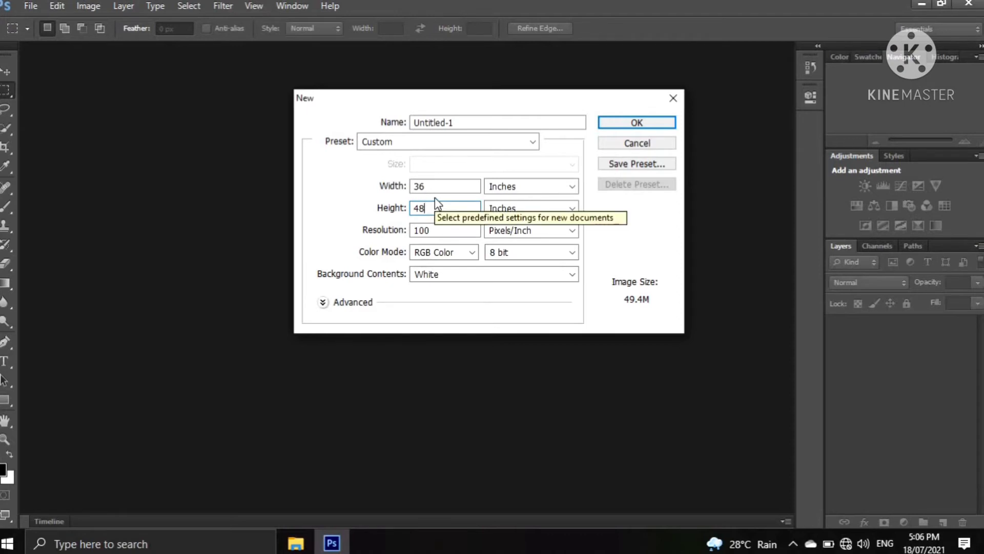
- Keep inches for width and height and pixels per inch, then create the 36 × 48 canvas
click(572, 188)
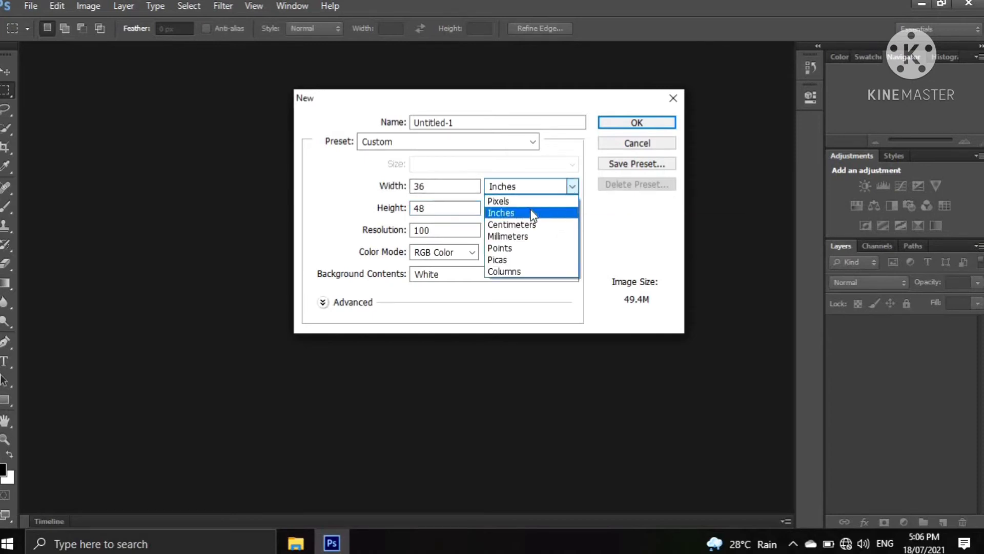
click(533, 214)
click(572, 208)
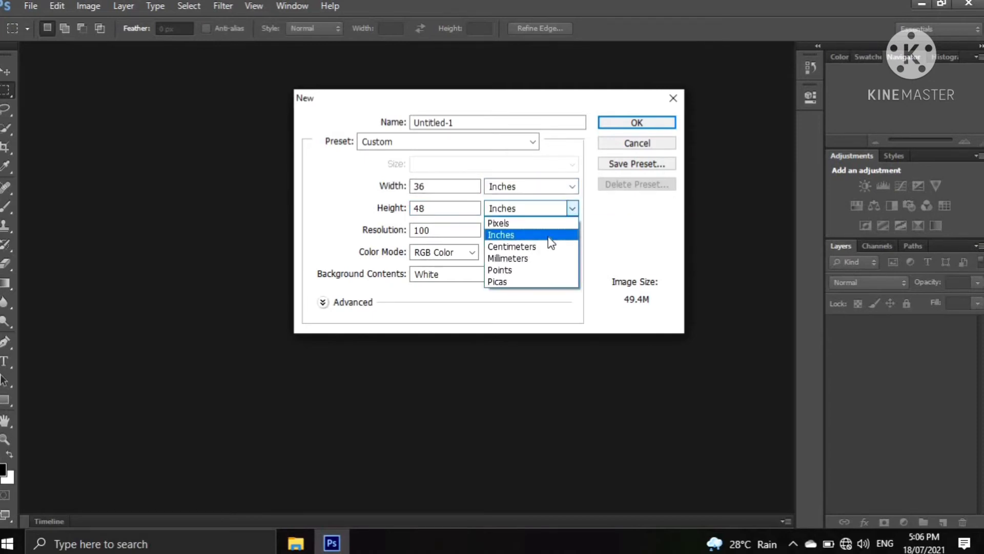
click(548, 238)
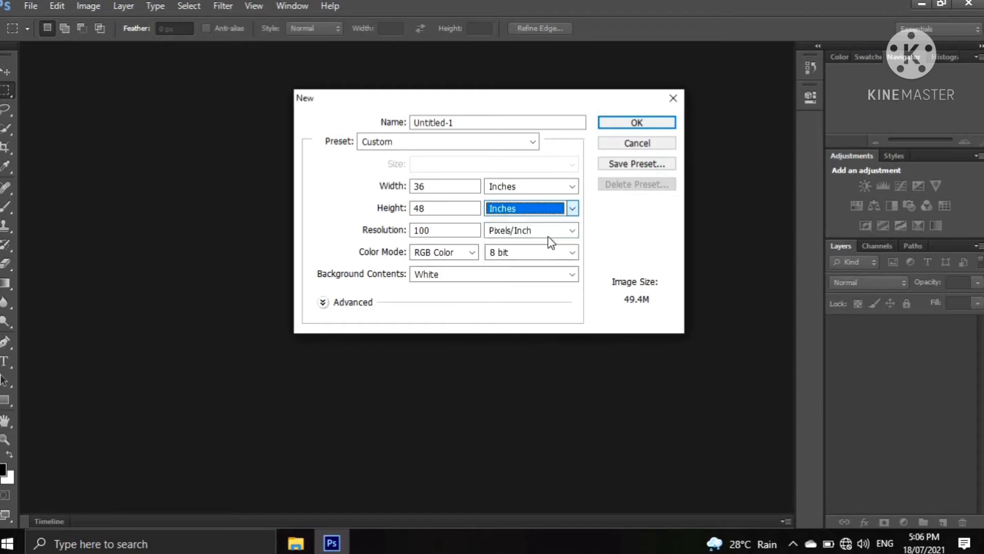
click(577, 232)
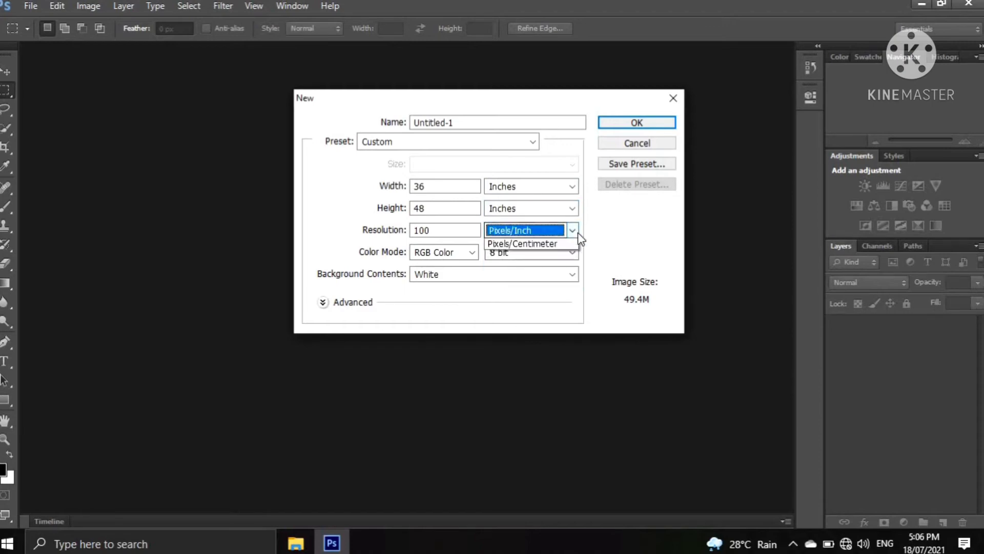
click(558, 247)
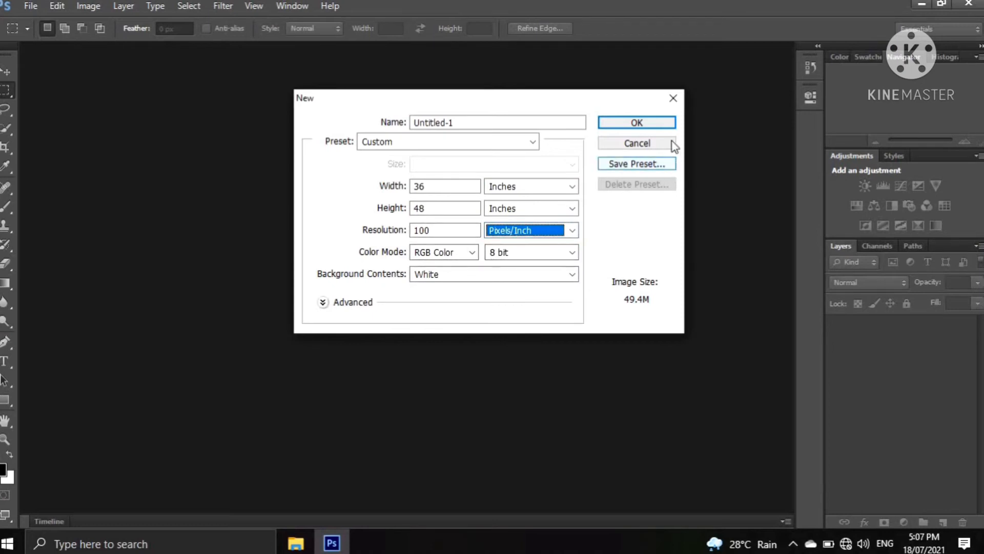
click(659, 123)
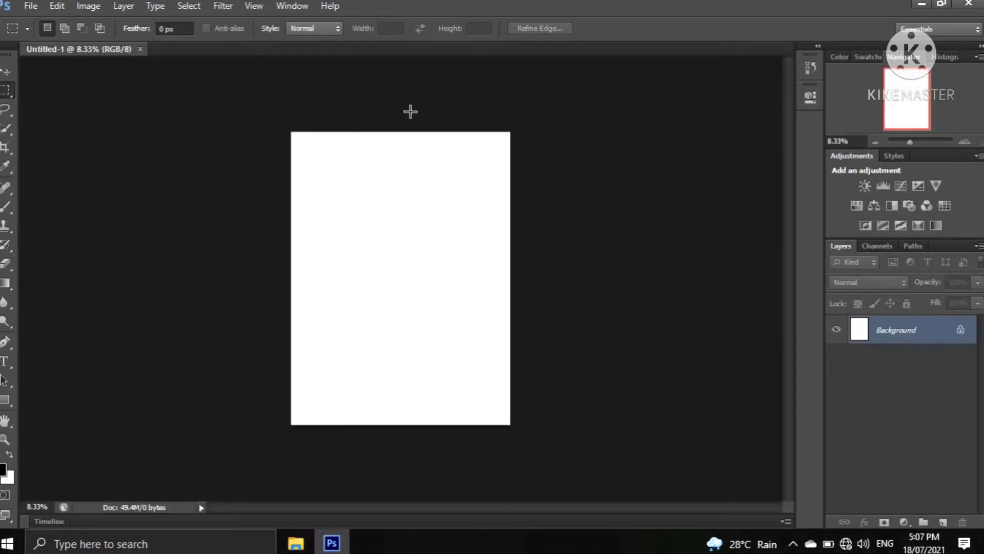
- Float the document in an enlarged window and unlock the Background as Layer 0
drag(115, 49, 205, 97)
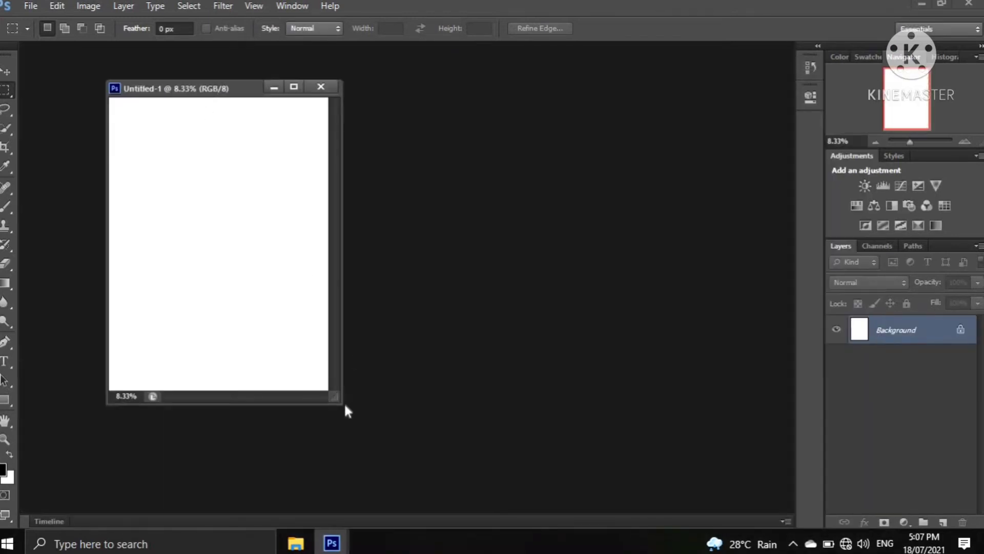
drag(334, 398, 419, 450)
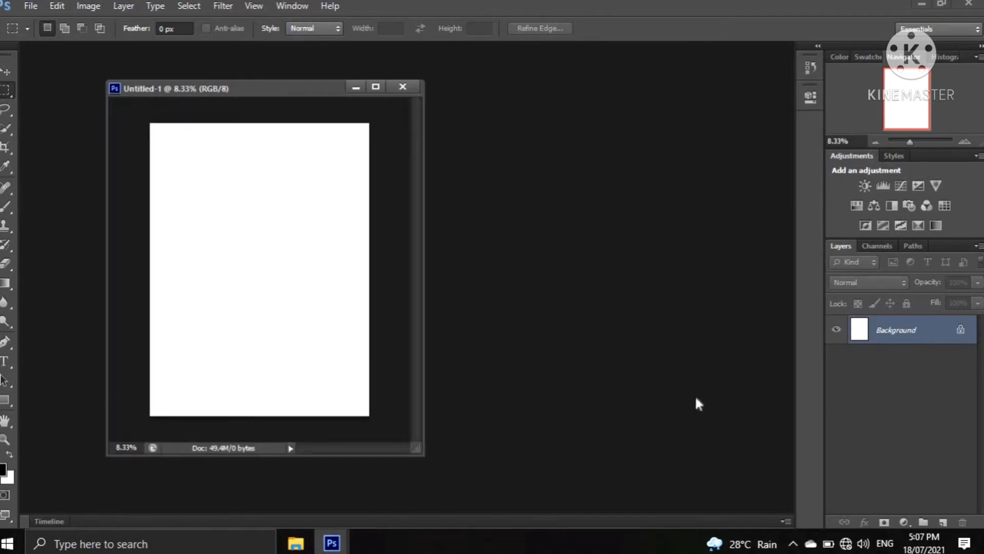
double_click(896, 330)
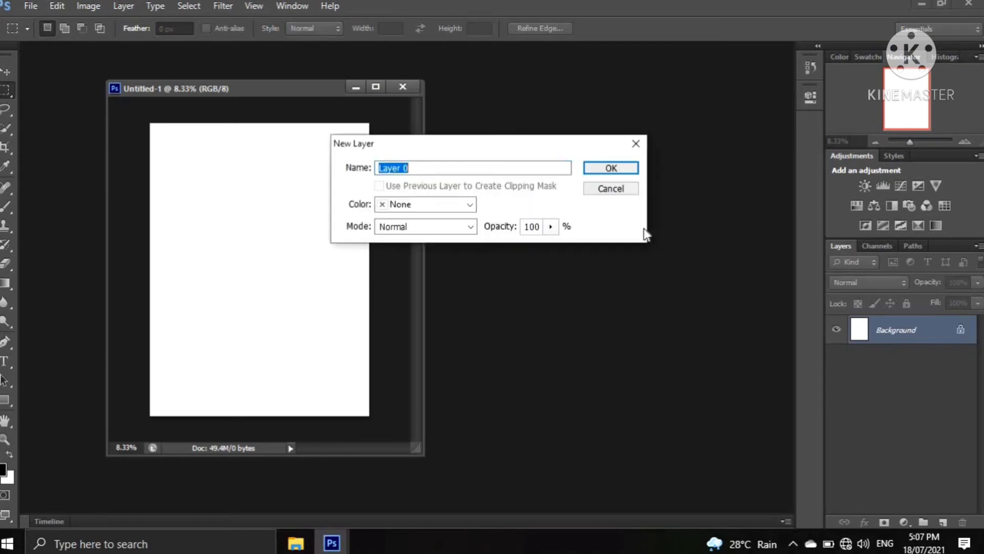
click(622, 171)
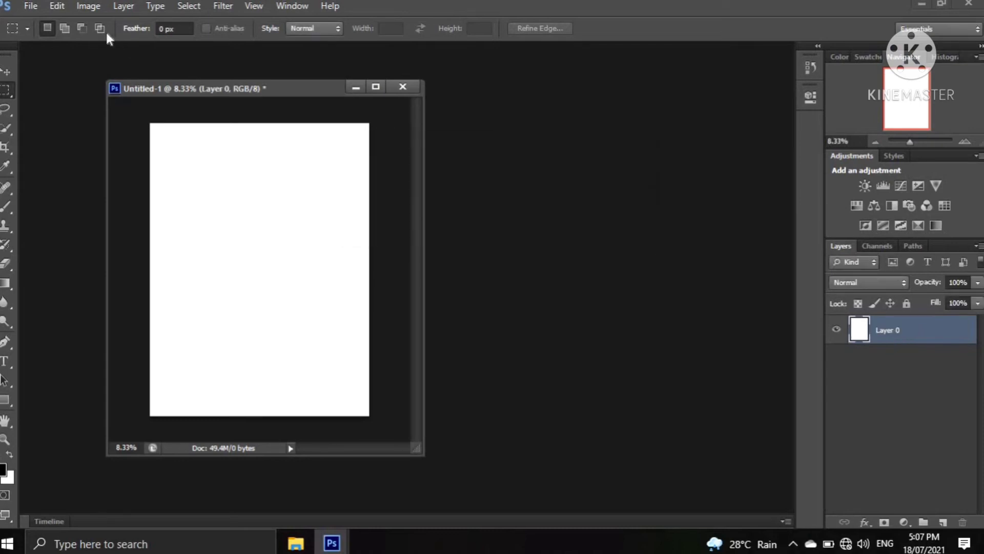
- Rotate the canvas 90° into landscape, enlarge the window, and start closing the document
click(87, 6)
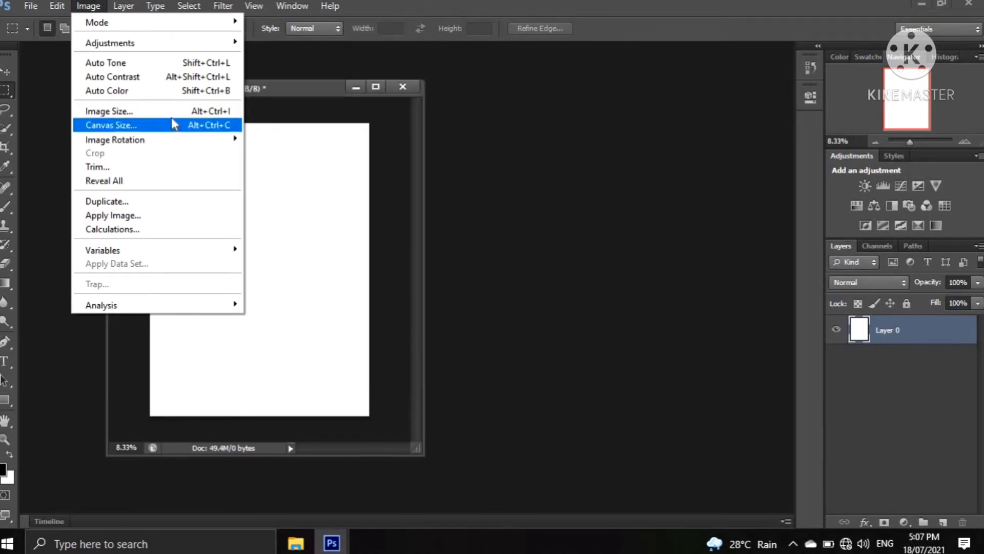
mouse_move(115, 139)
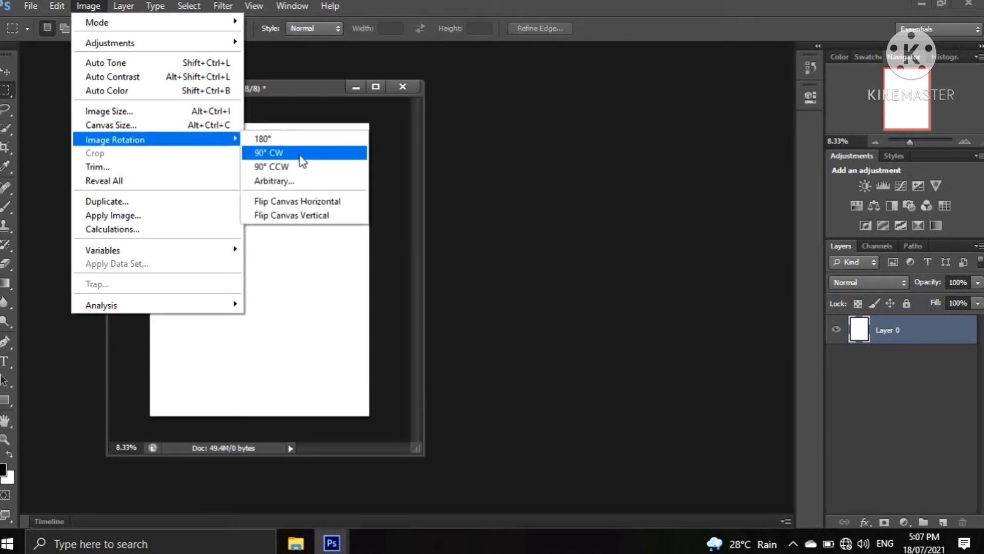
click(310, 167)
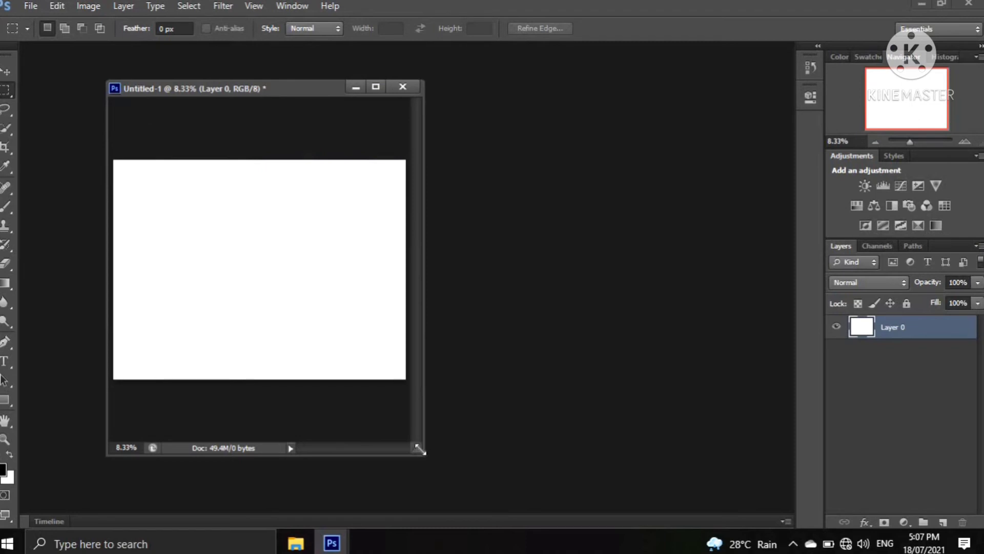
drag(419, 449, 534, 474)
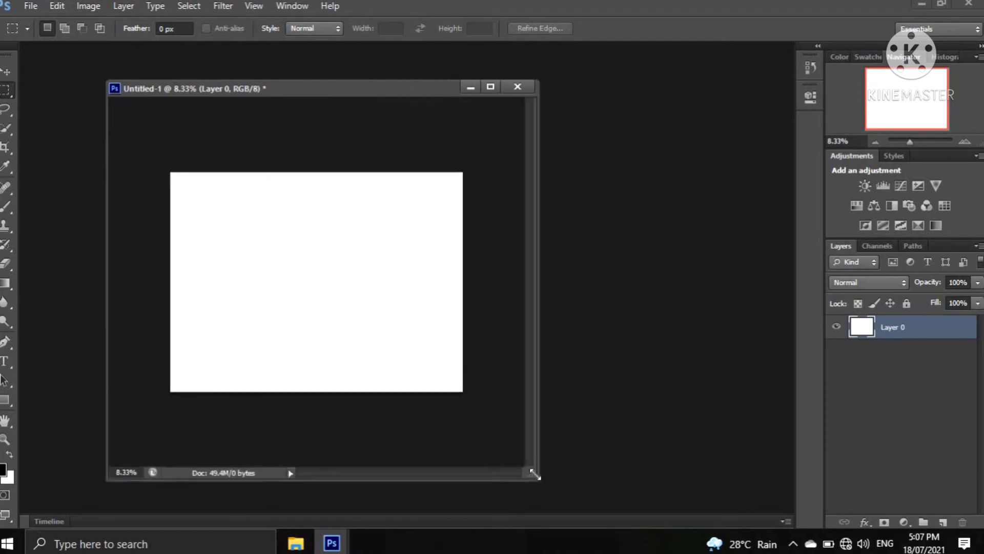
click(7, 75)
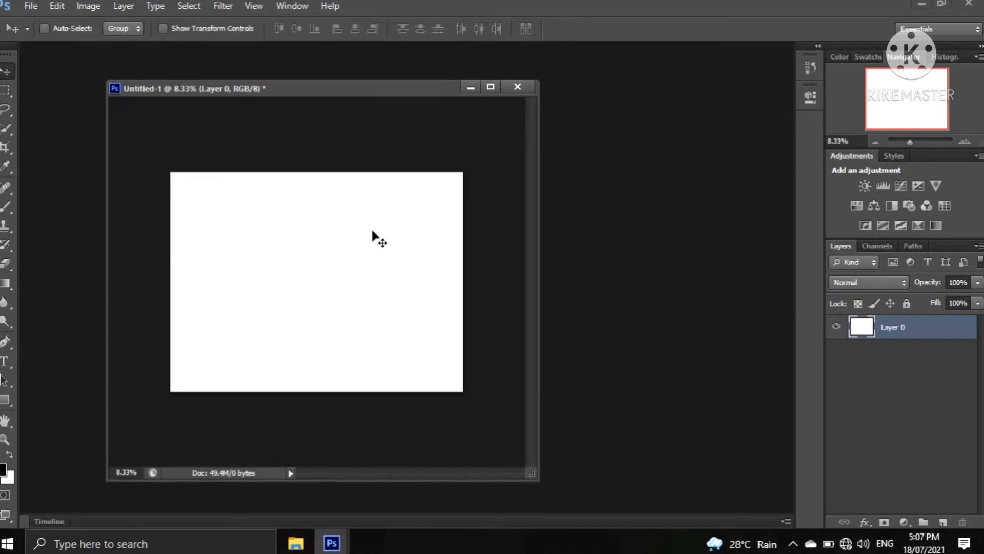
click(518, 87)
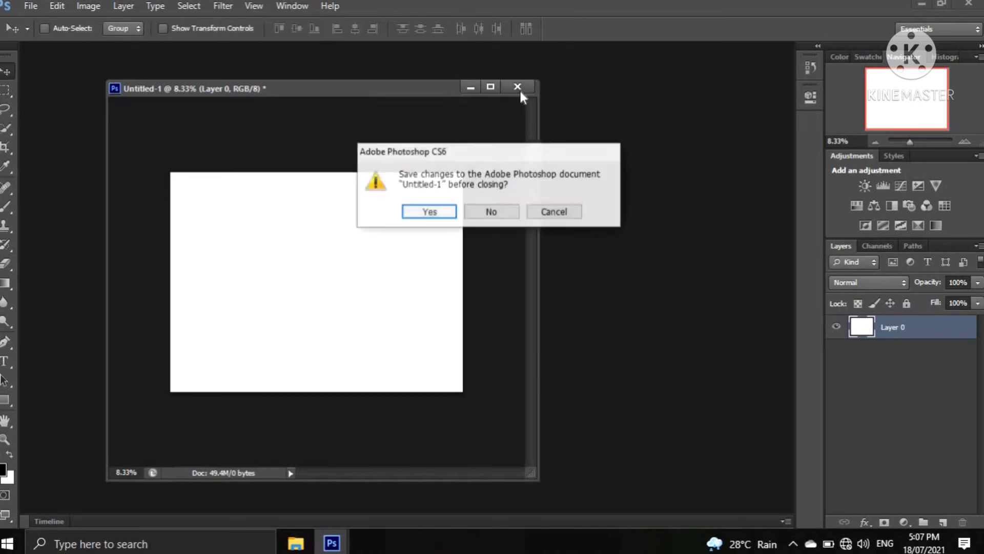
- Discard Untitled-1 without saving, then open and cancel the Open dialog
click(508, 215)
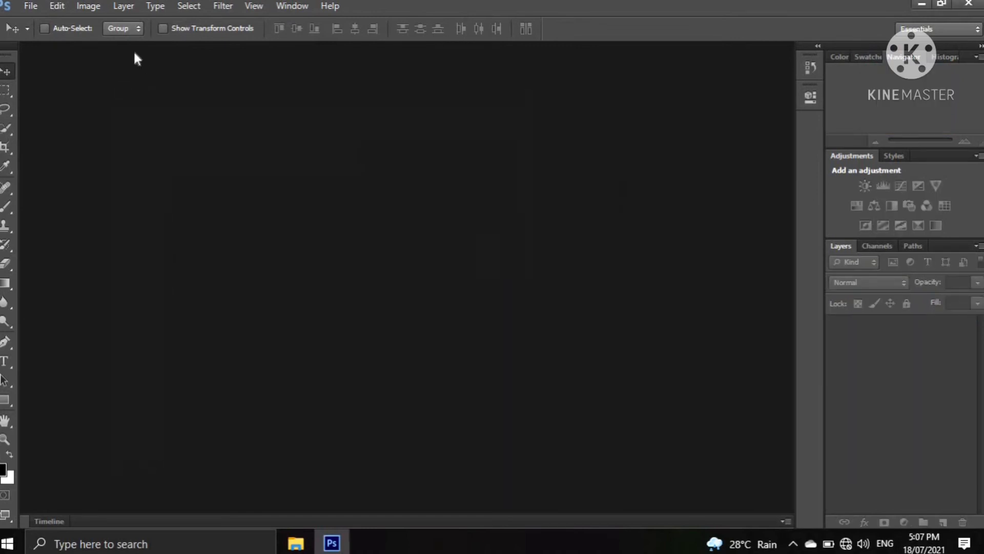
click(35, 4)
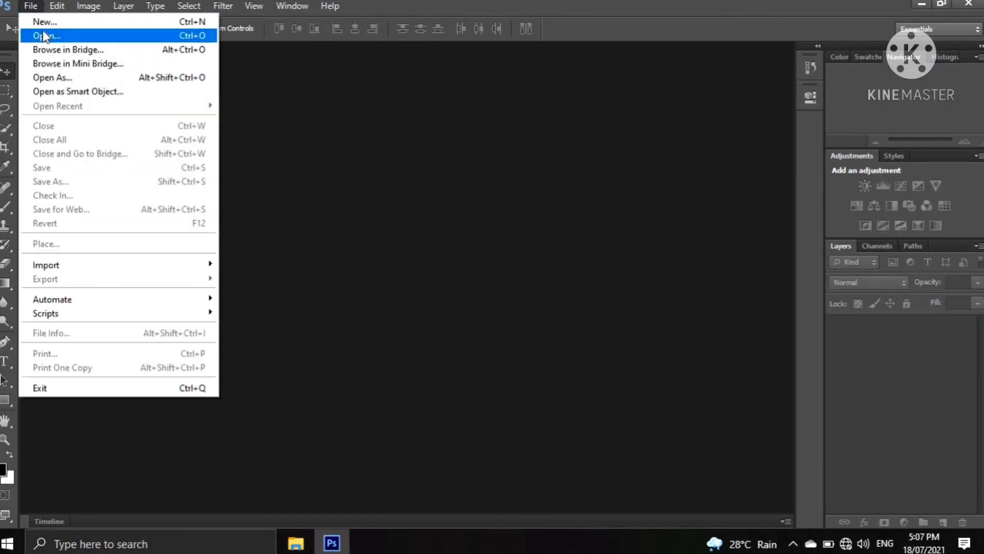
click(44, 34)
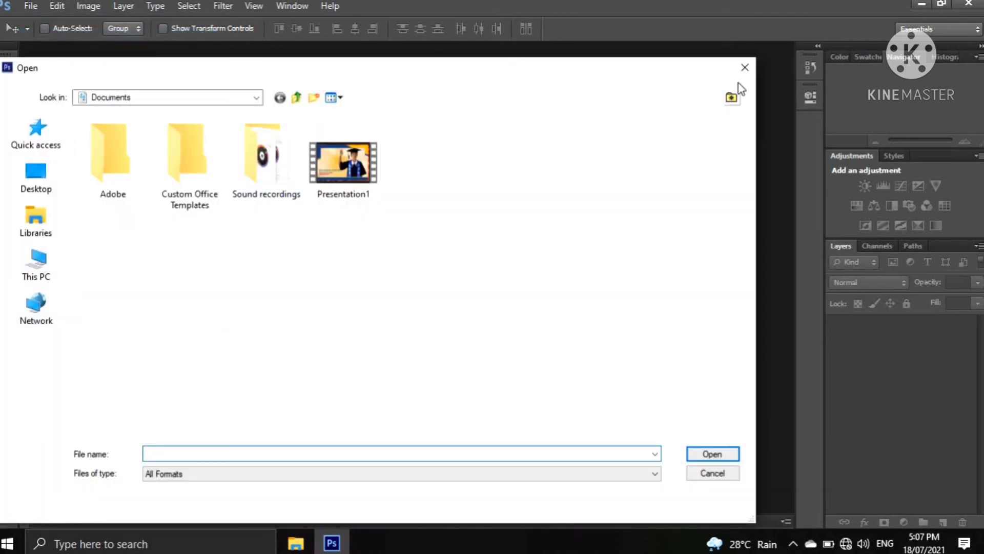
click(744, 70)
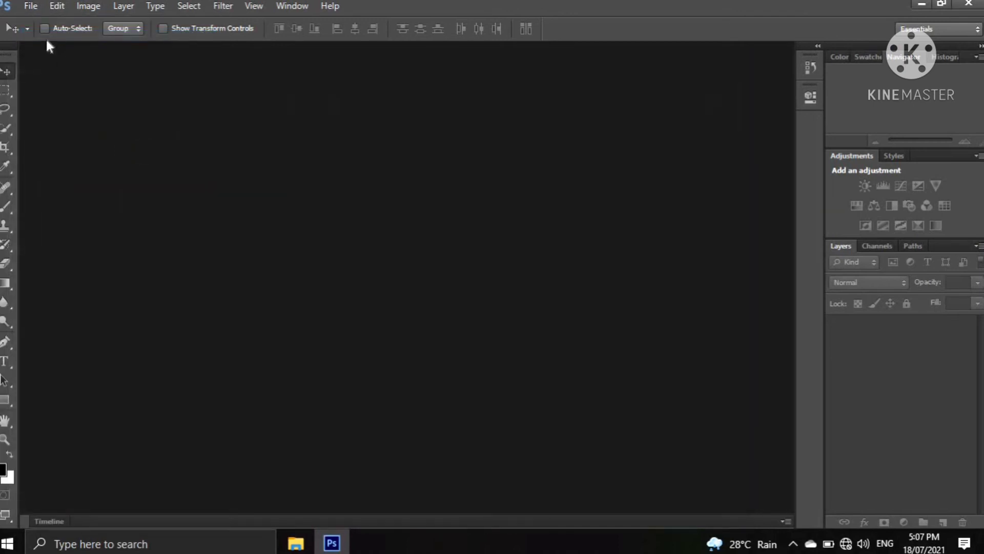
click(33, 6)
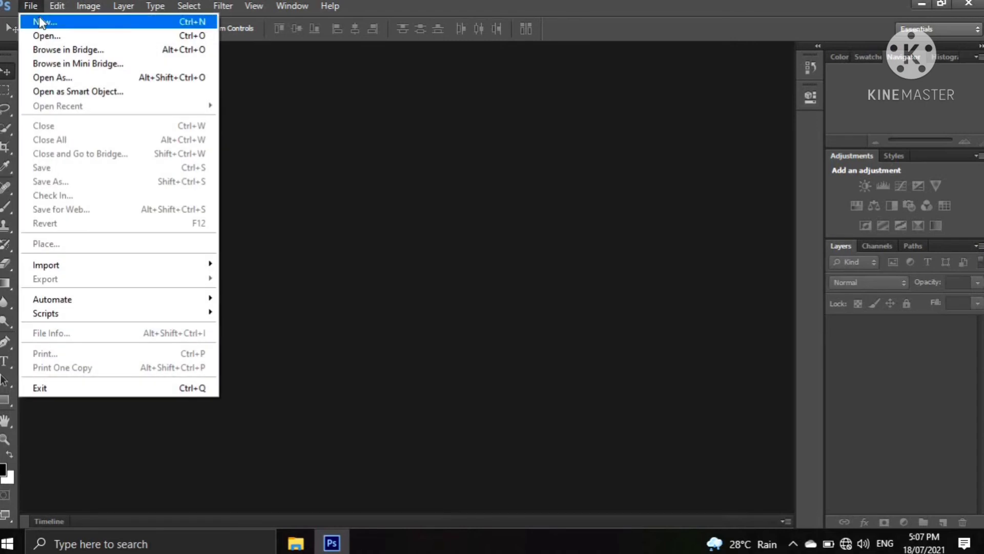
- Set width 72 and height 48 inches in the New dialog and create the canvas
click(39, 19)
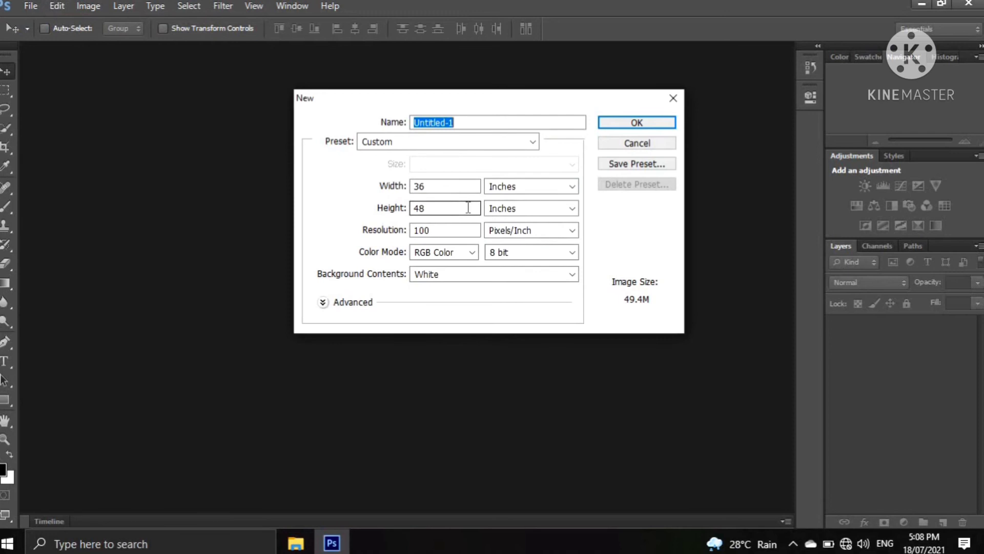
drag(468, 207, 371, 213)
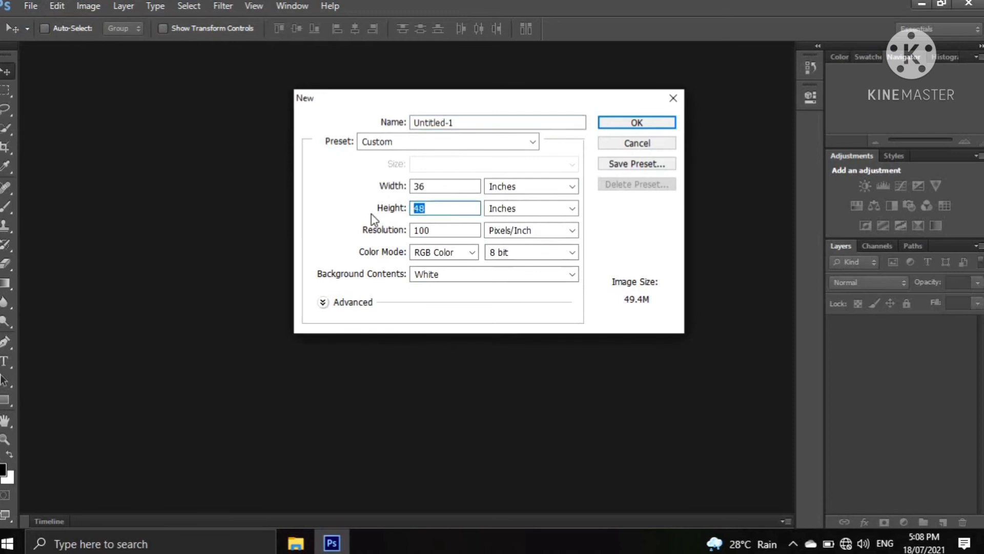
click(455, 184)
drag(455, 184, 342, 183)
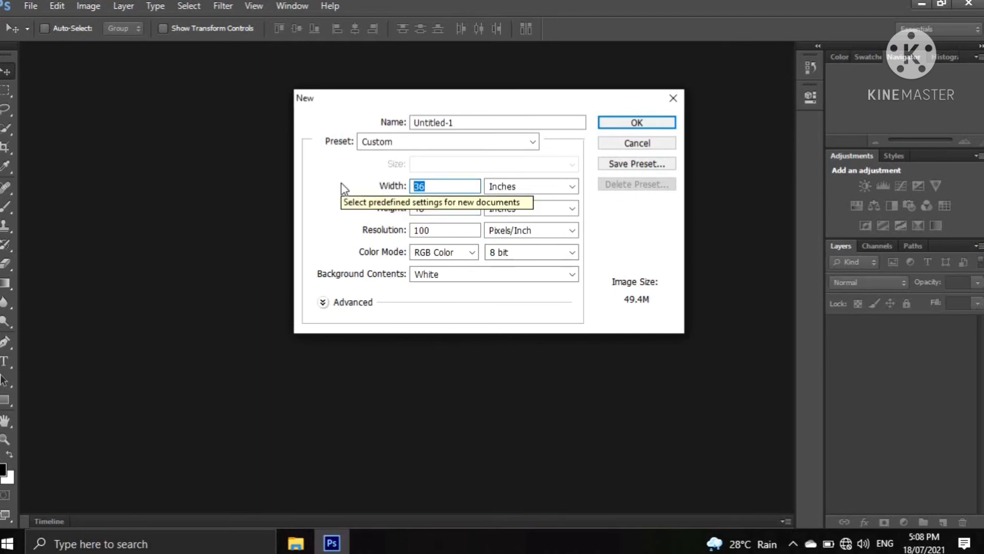
text(7)
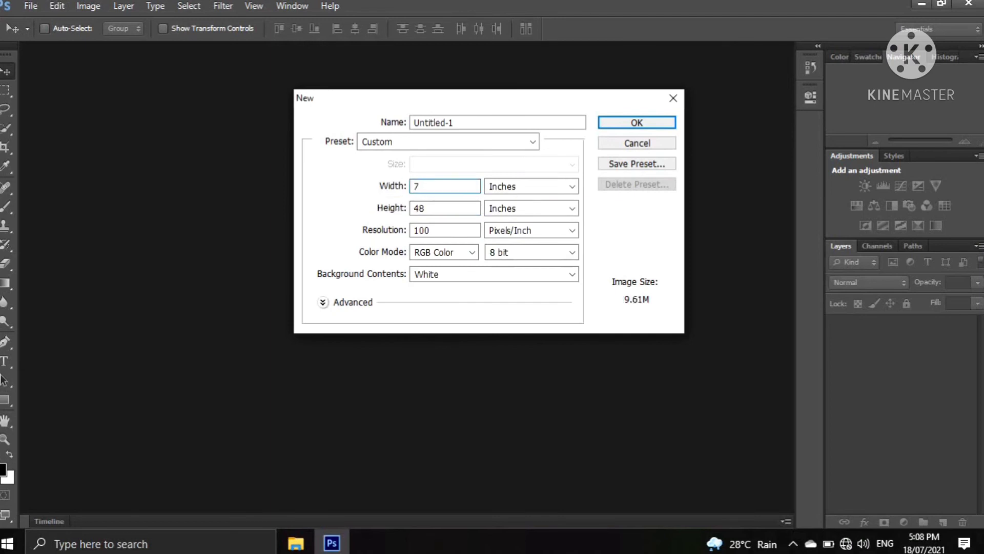
text(2)
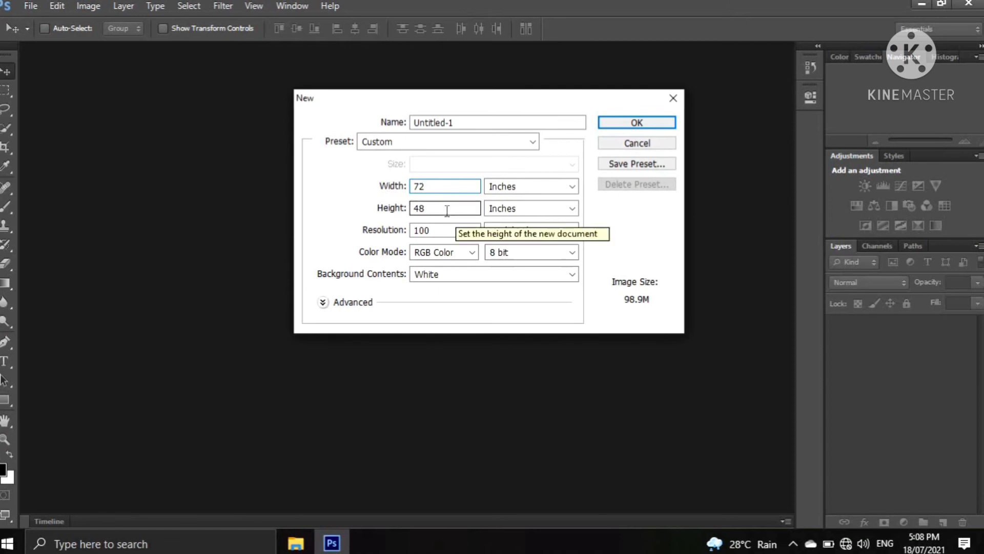
click(447, 210)
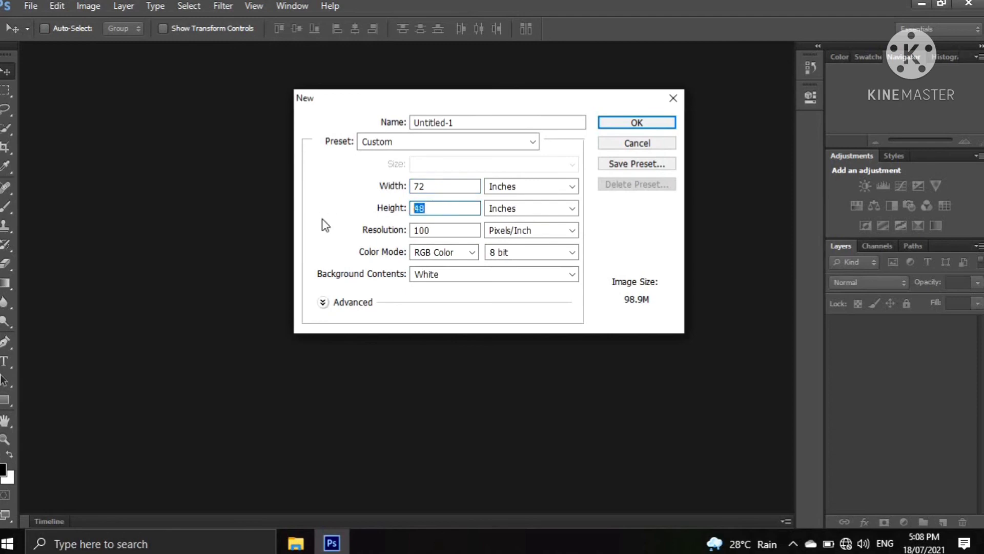
text(48)
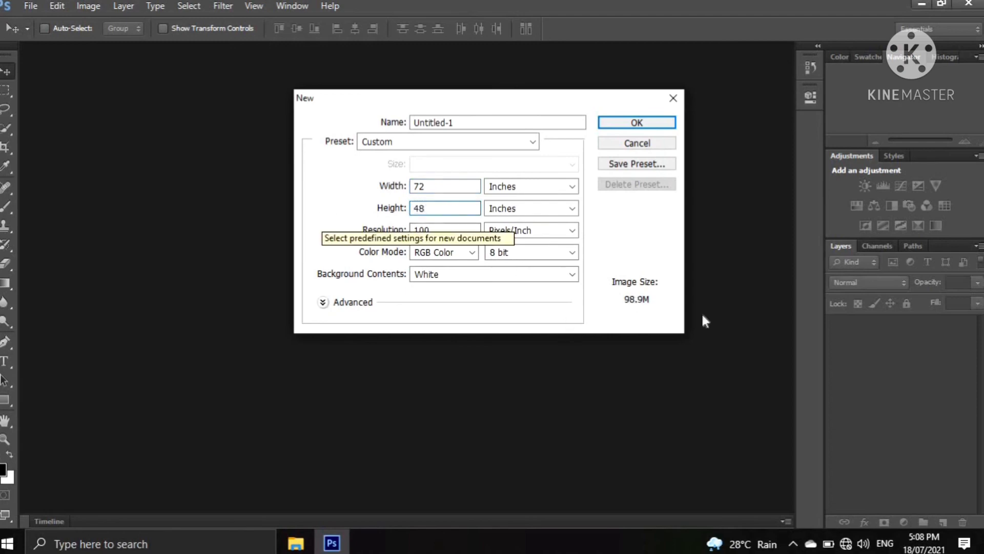
click(649, 124)
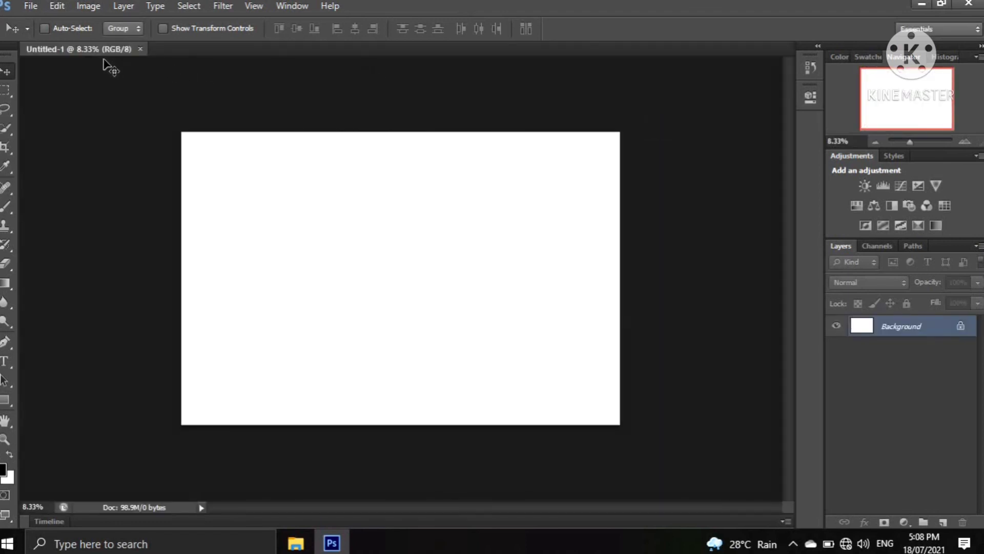
- Float the 72 × 48 inch Untitled-1 canvas in its own enlarged window
drag(105, 48, 155, 94)
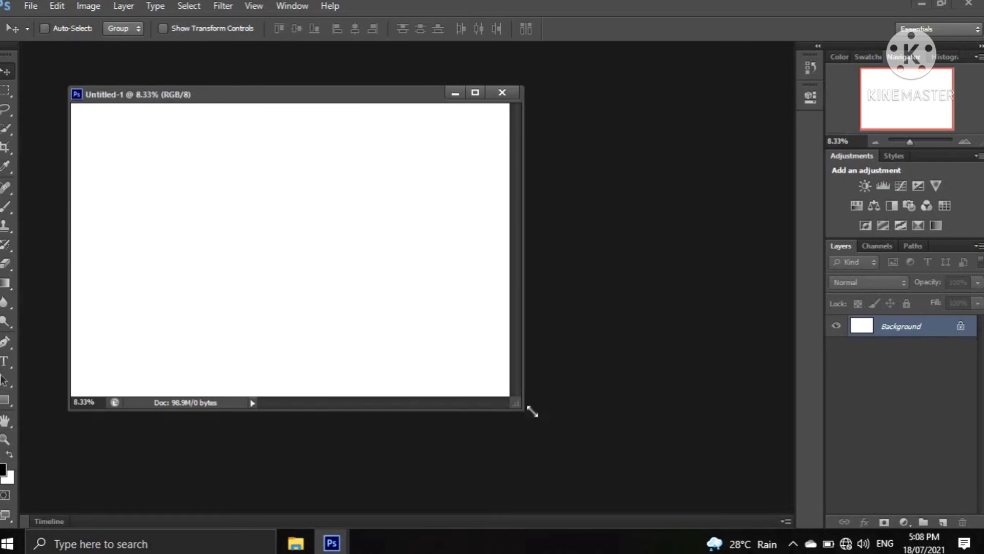
drag(521, 406, 557, 427)
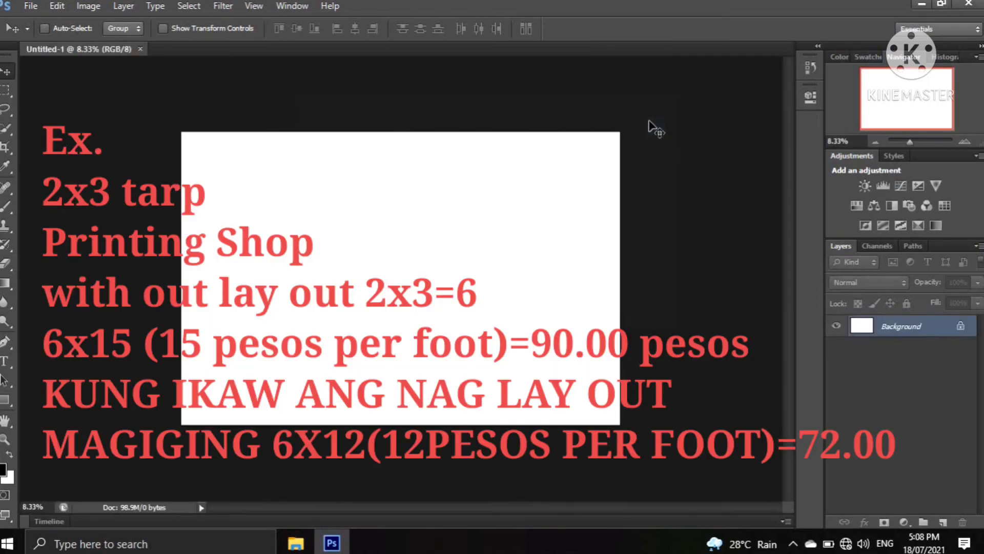
drag(105, 48, 155, 95)
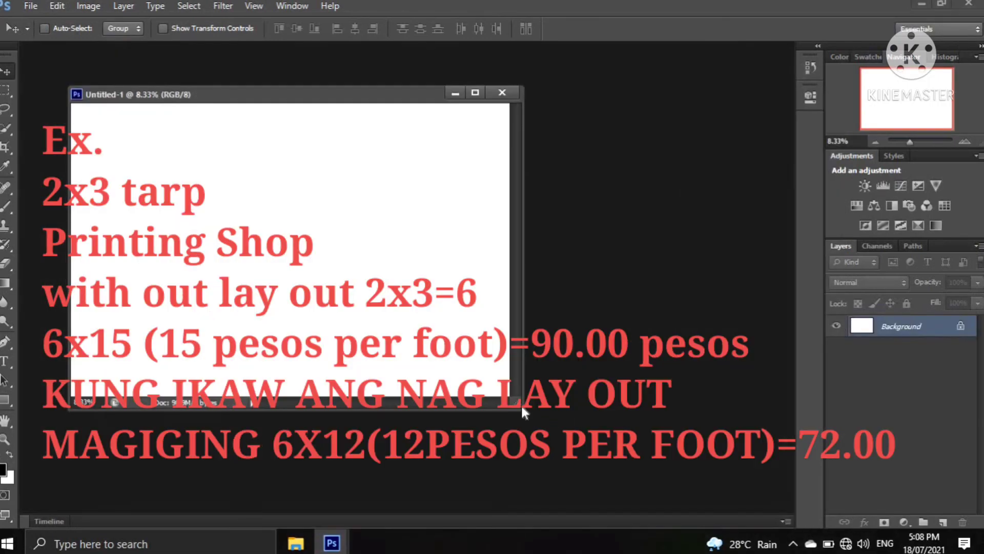
drag(516, 401, 556, 426)
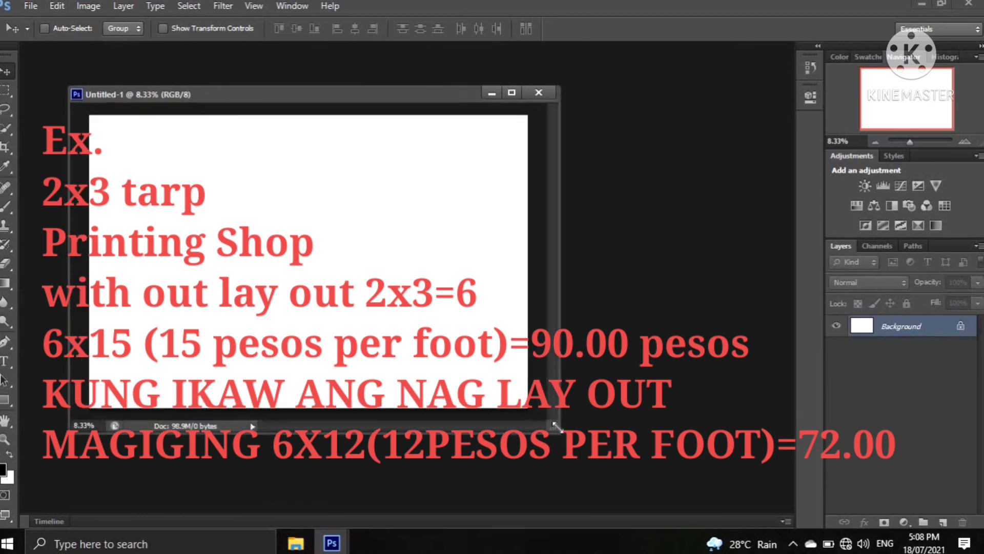